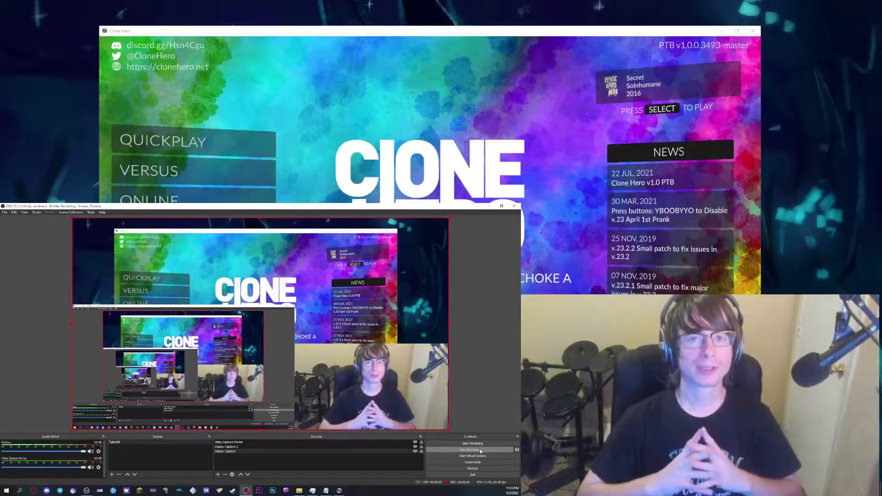
Step: Start recording and add a Window Capture of Clone Hero using the Windows 10 (1903 and up) method
{"action": "left_click", "coordinate": [480, 449]}
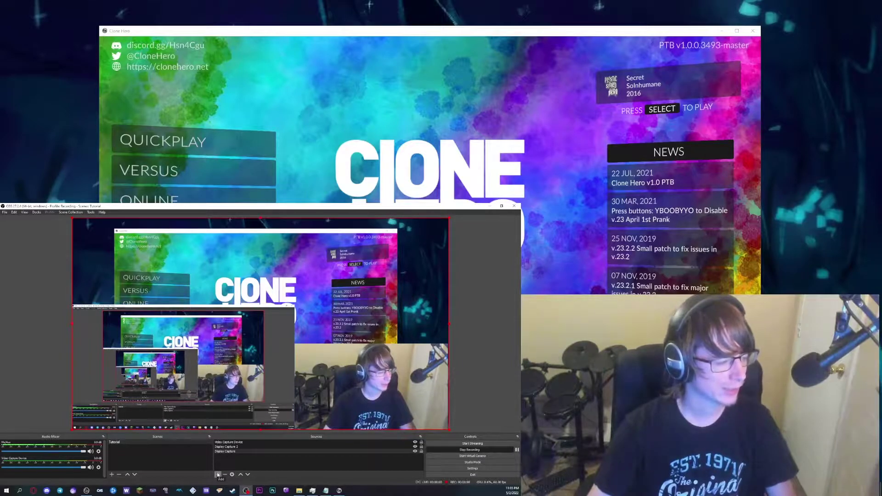
{"action": "left_click", "coordinate": [217, 474]}
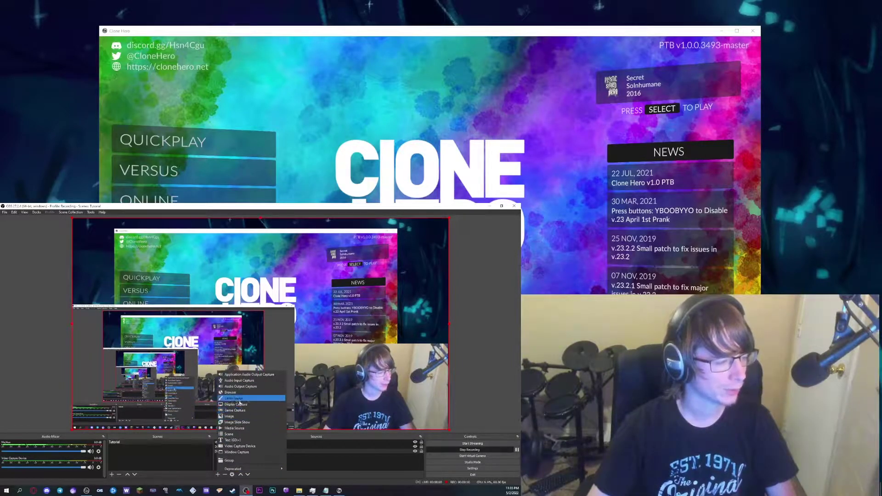
{"action": "left_click", "coordinate": [237, 453]}
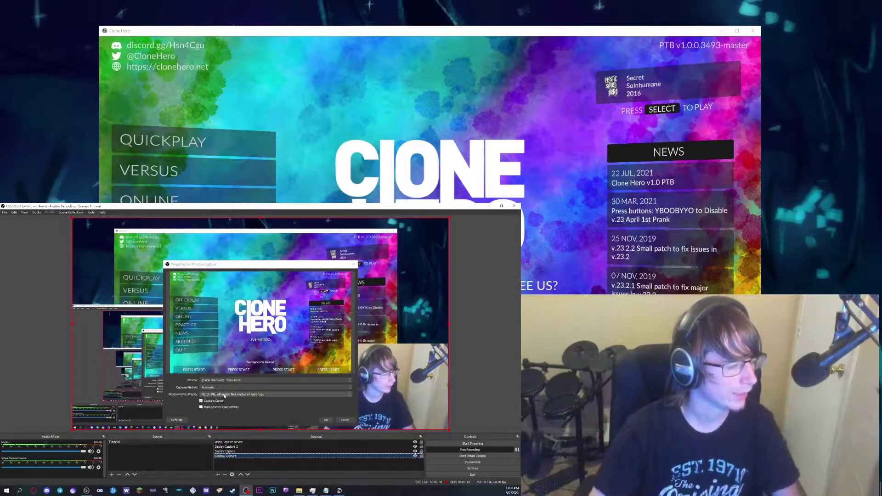
{"action": "left_click", "coordinate": [222, 389]}
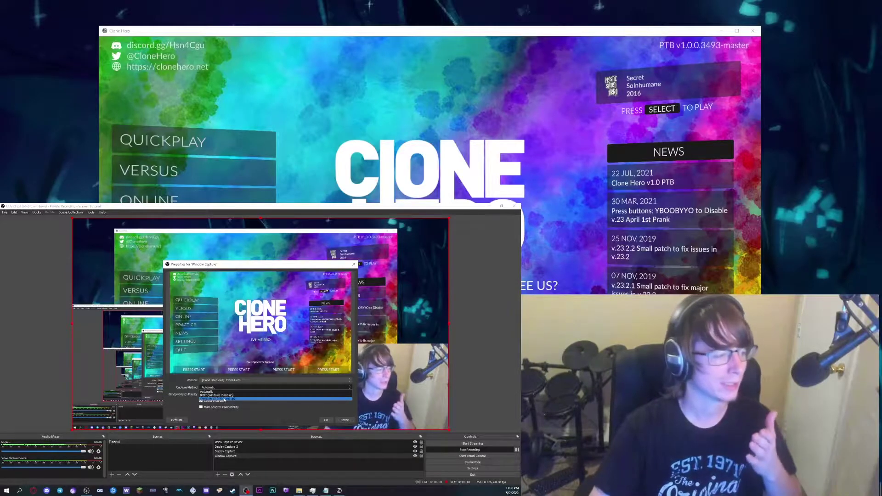
{"action": "left_click", "coordinate": [223, 399]}
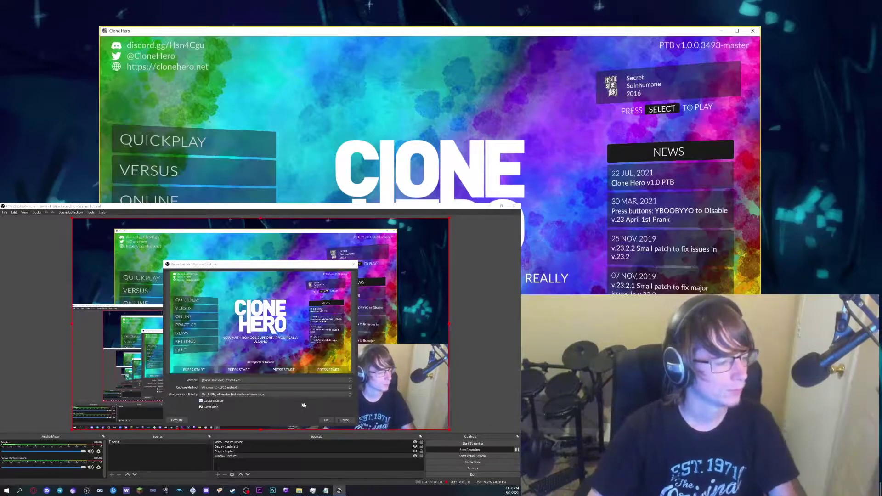
{"action": "key", "text": "Return"}
Step: Delete the Window Capture source and add a Game Capture source named 'clone Hero'
{"action": "key", "text": "Delete"}
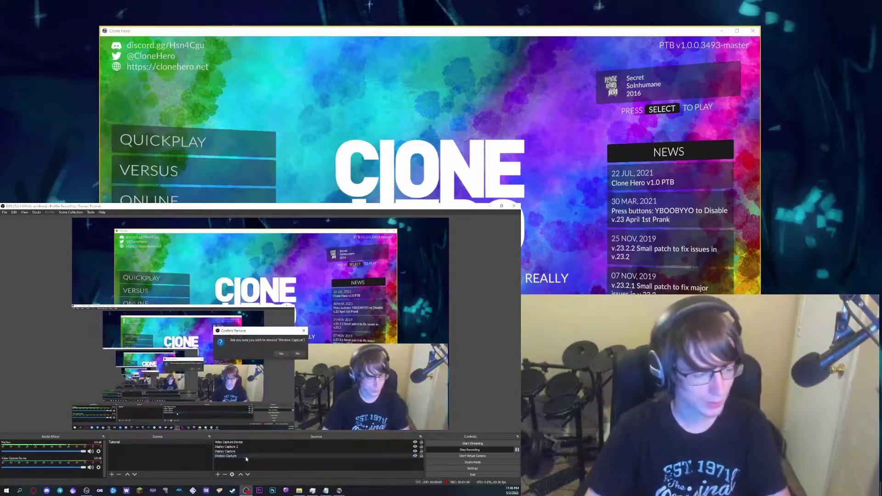
{"action": "left_click", "coordinate": [278, 356]}
{"action": "left_click", "coordinate": [218, 475]}
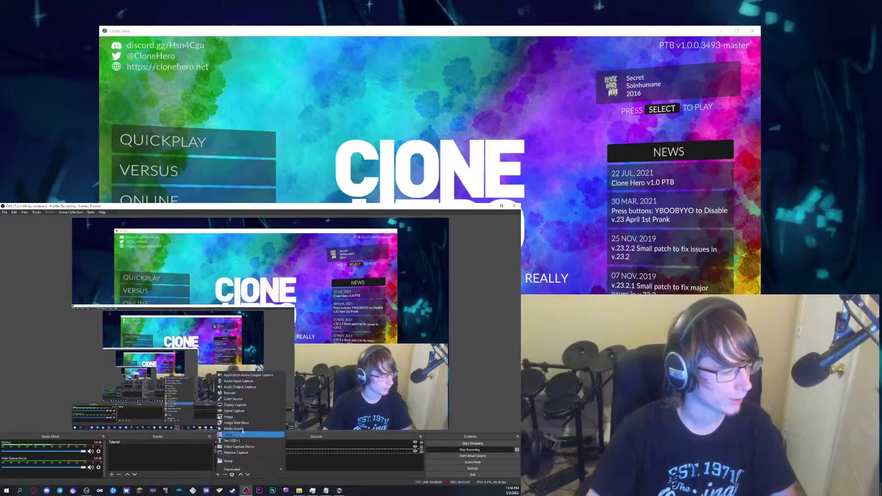
{"action": "left_click", "coordinate": [239, 412]}
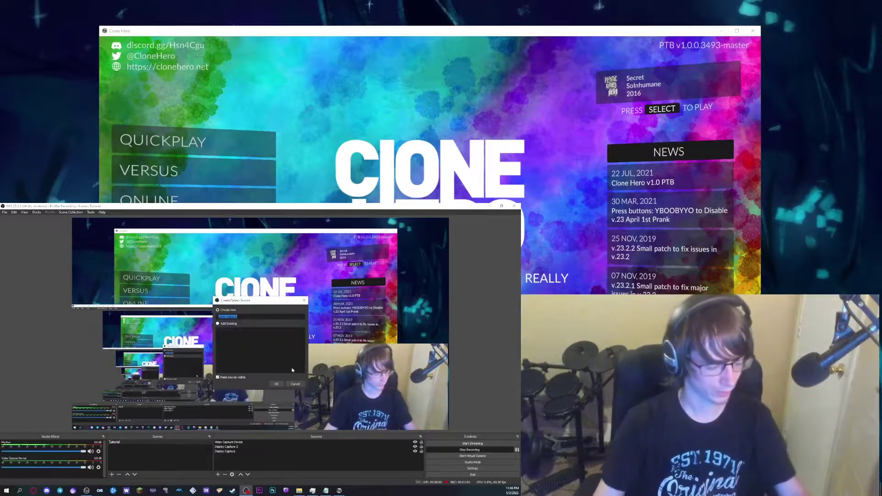
{"action": "type", "text": "clone H"}
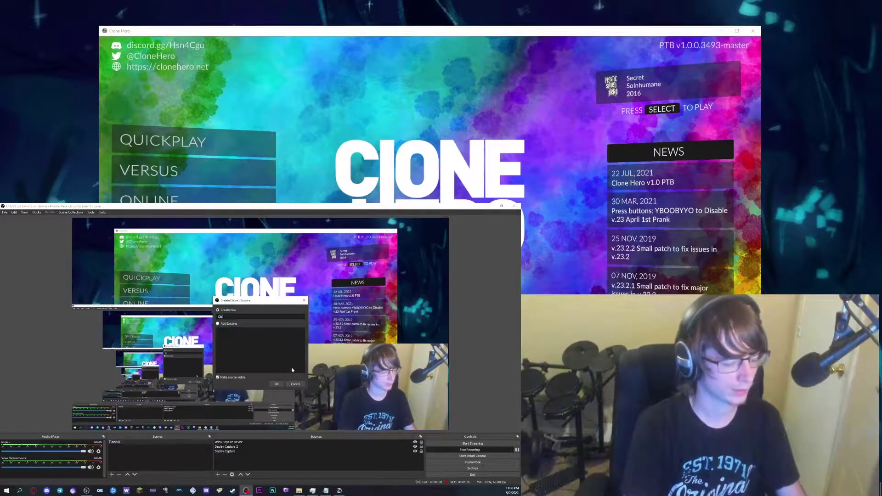
{"action": "type", "text": "ero"}
{"action": "key", "text": "Return"}
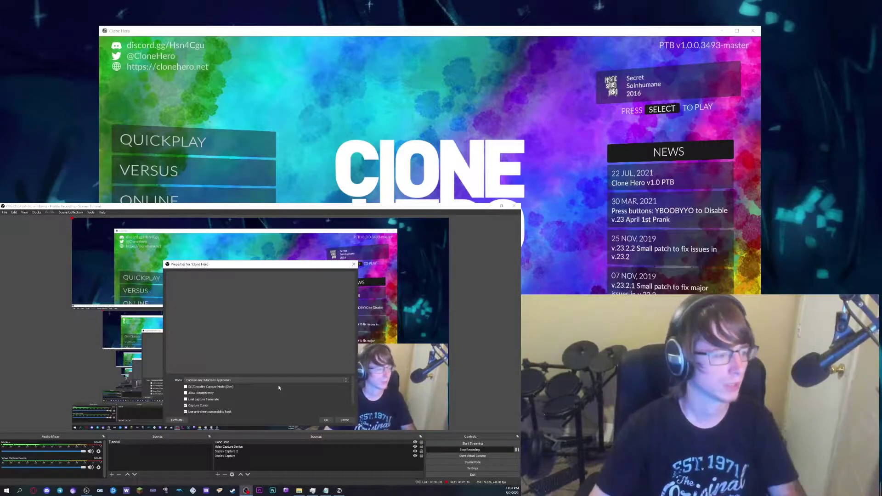
Step: Set the capture mode to Capture specific window targeting Clone Hero, and test it in-game
{"action": "left_click", "coordinate": [245, 381]}
{"action": "left_click", "coordinate": [245, 388]}
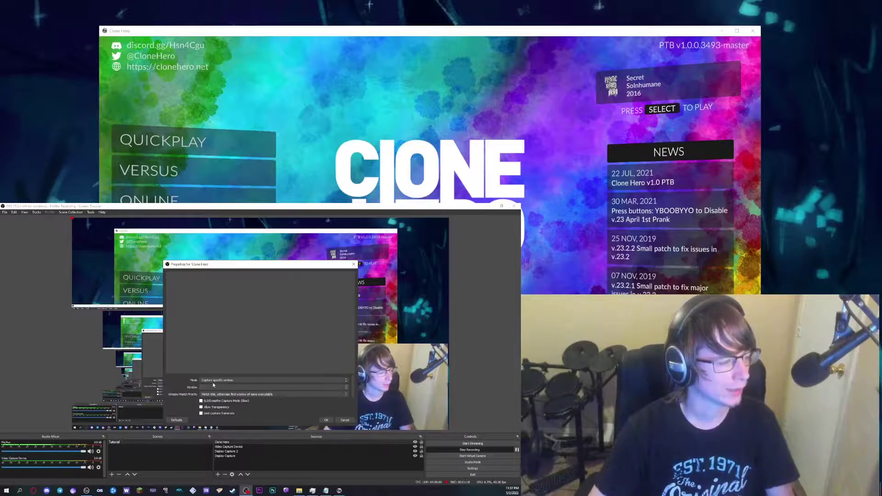
{"action": "left_click", "coordinate": [214, 388]}
{"action": "left_click", "coordinate": [216, 393]}
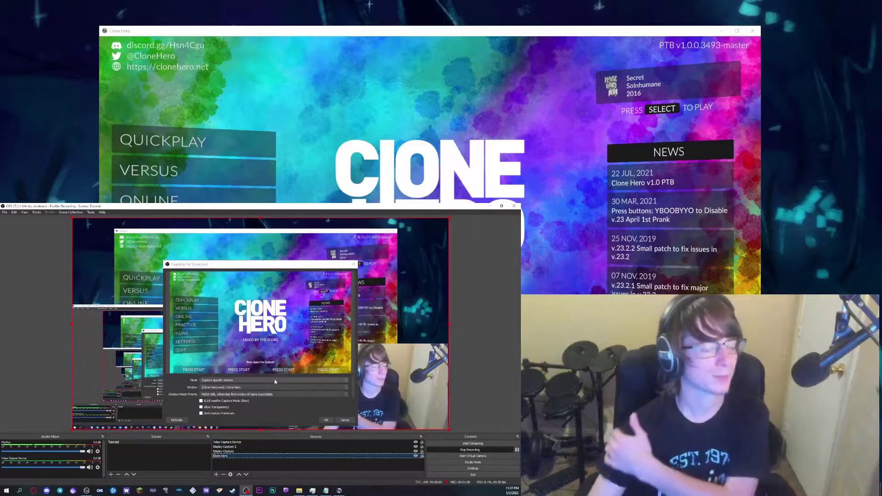
{"action": "key", "text": "alt+Tab"}
{"action": "key", "text": "Return"}
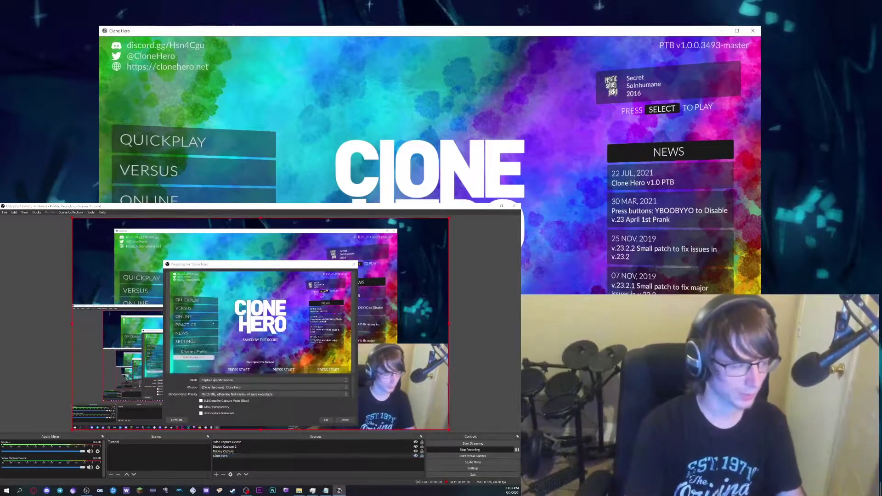
{"action": "key", "text": "Escape"}
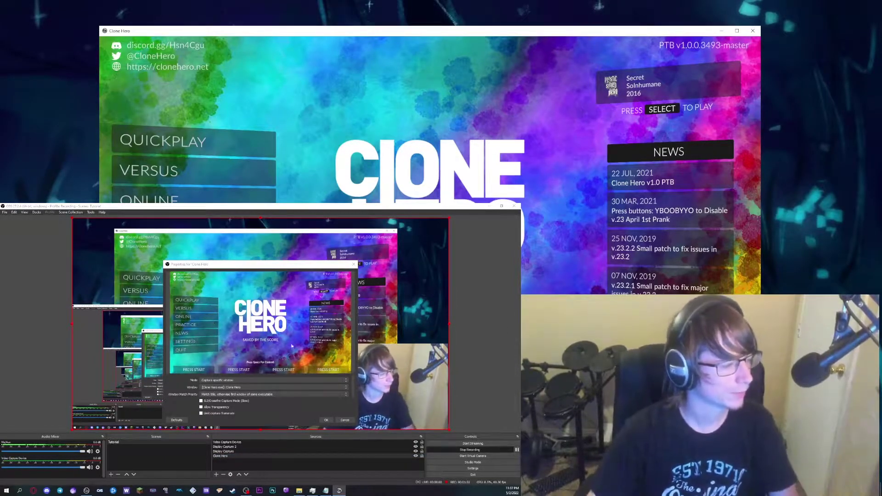
{"action": "scroll", "coordinate": [219, 390], "scroll_direction": "down", "scroll_amount": 2}
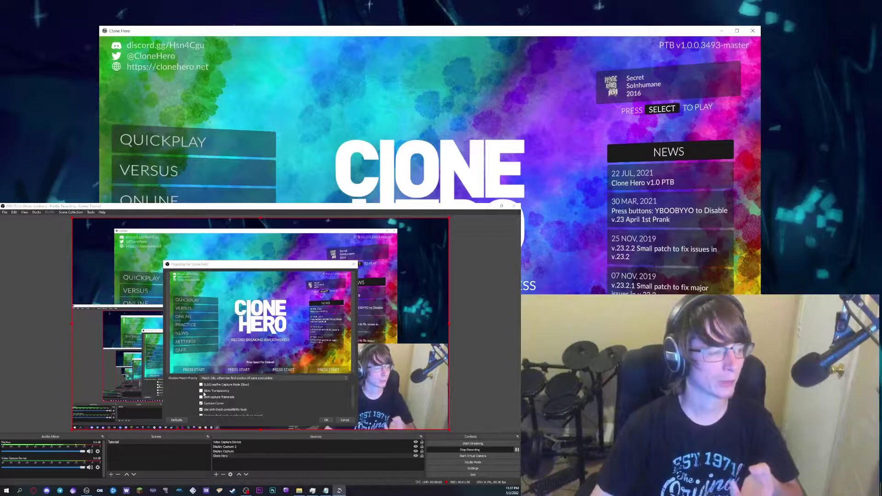
Step: Enable Allow Transparency, disable Capture Cursor, and confirm the Clone Hero capture properties
{"action": "left_click", "coordinate": [204, 393]}
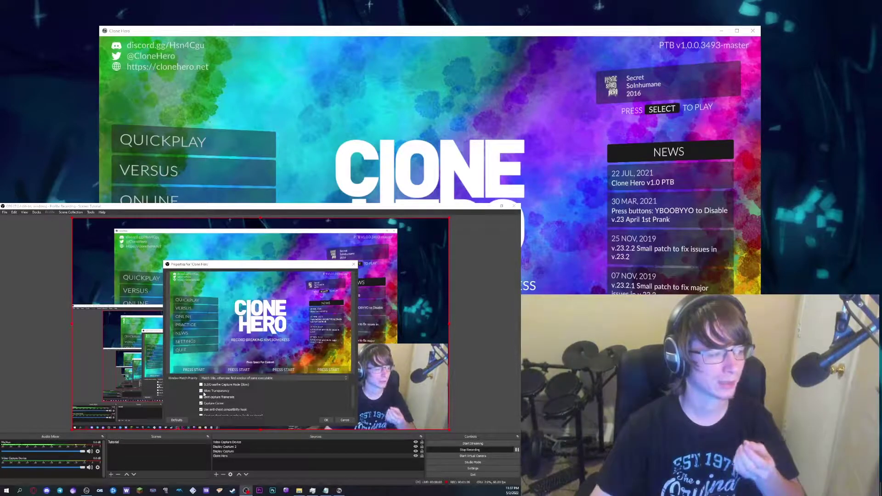
{"action": "left_click", "coordinate": [201, 391]}
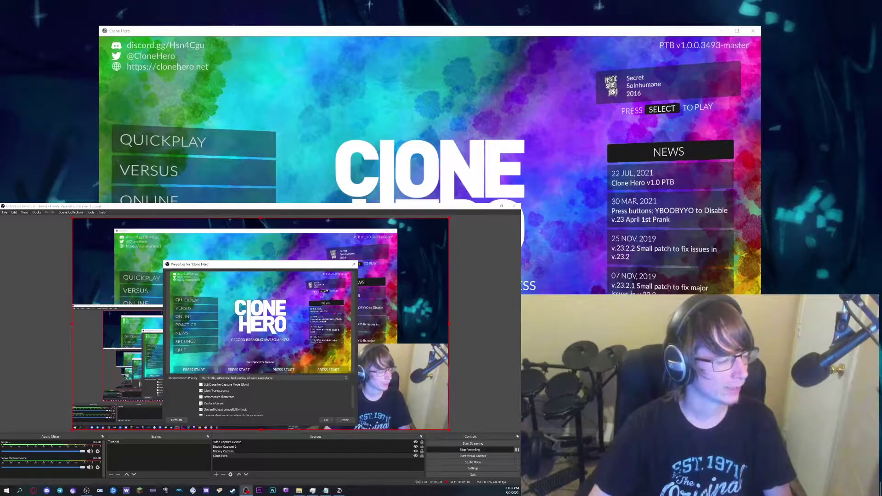
{"action": "left_click", "coordinate": [201, 404]}
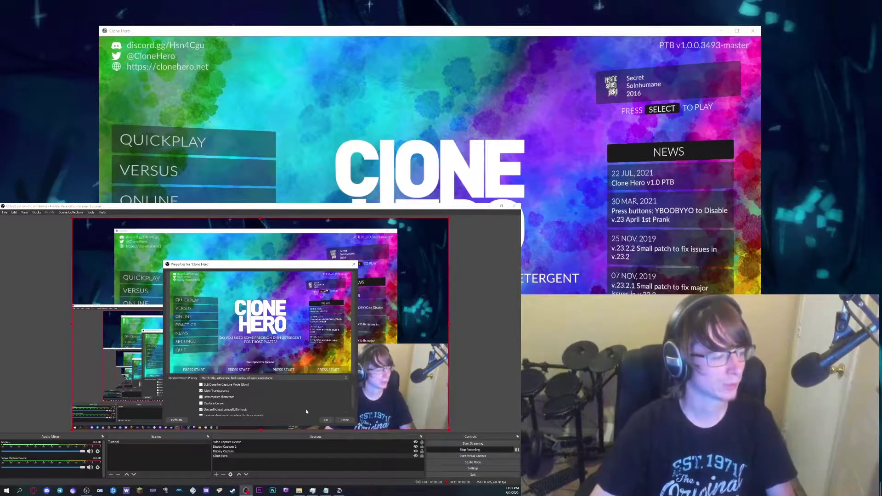
{"action": "scroll", "coordinate": [304, 405], "scroll_direction": "down", "scroll_amount": 2}
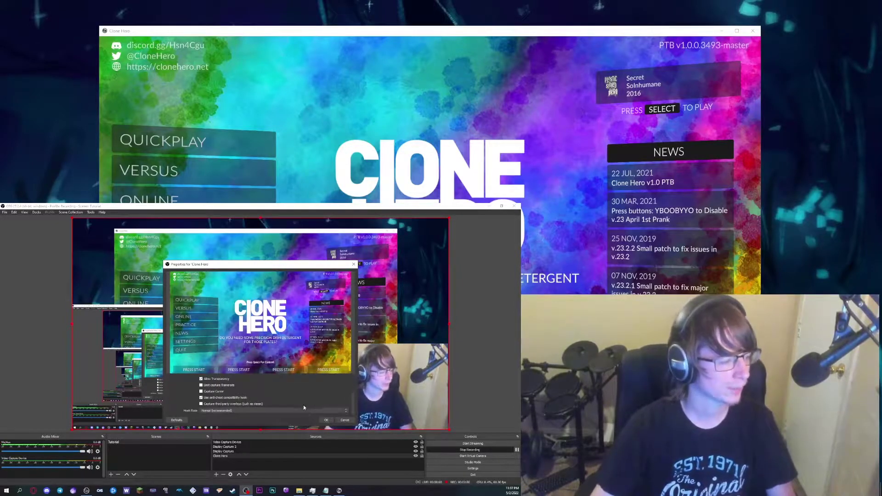
{"action": "left_click", "coordinate": [324, 419]}
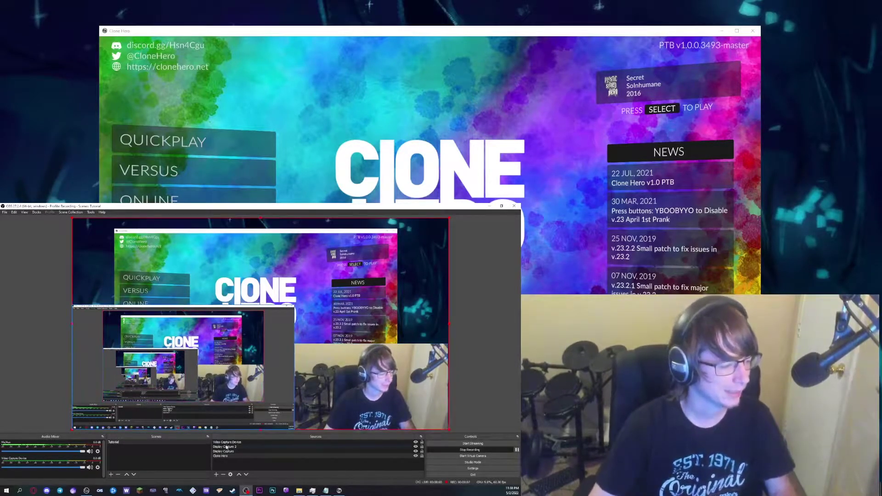
Step: In Video Capture Device properties, keep Logitech BRIO and set Resolution/FPS Type to Custom at 1920x1080
{"action": "right_click", "coordinate": [225, 442]}
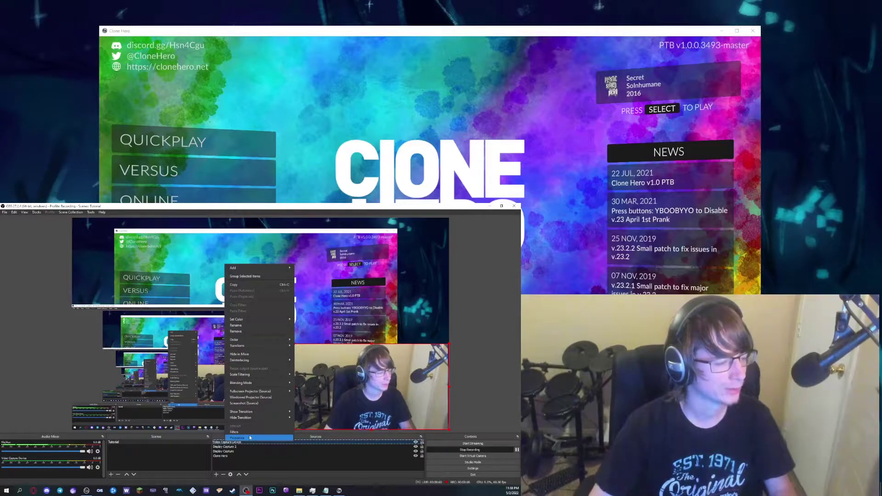
{"action": "left_click", "coordinate": [250, 438]}
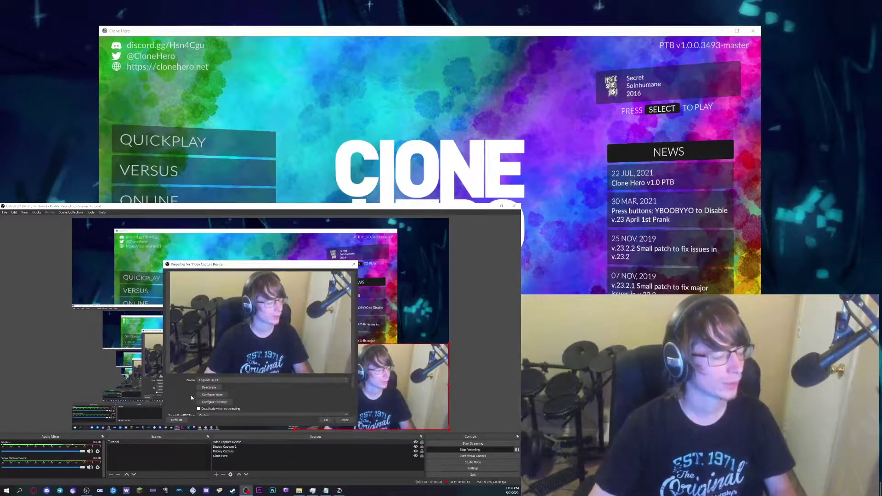
{"action": "left_click", "coordinate": [222, 379]}
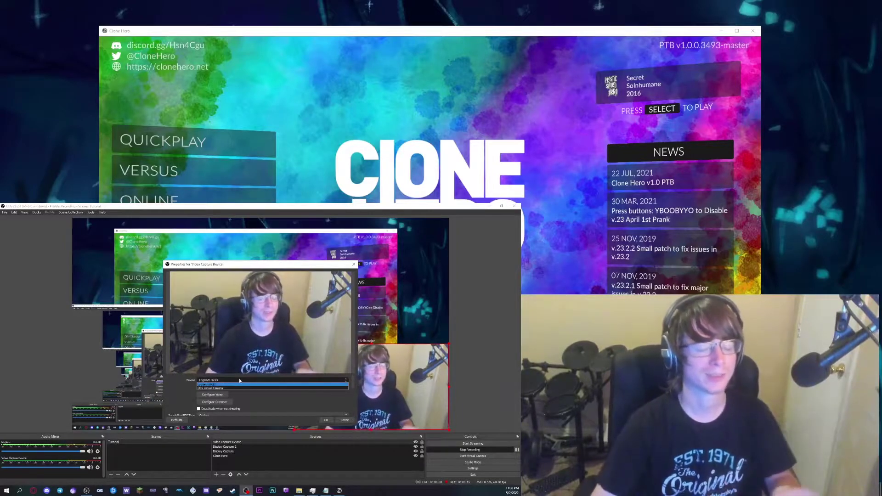
{"action": "left_click", "coordinate": [239, 385]}
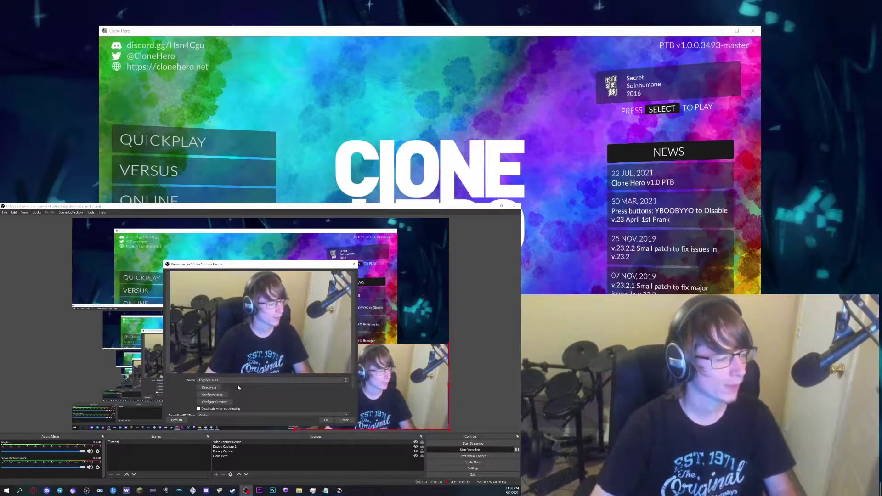
{"action": "scroll", "coordinate": [244, 388], "scroll_direction": "down", "scroll_amount": 1}
{"action": "left_click", "coordinate": [216, 399]}
{"action": "left_click", "coordinate": [209, 407]}
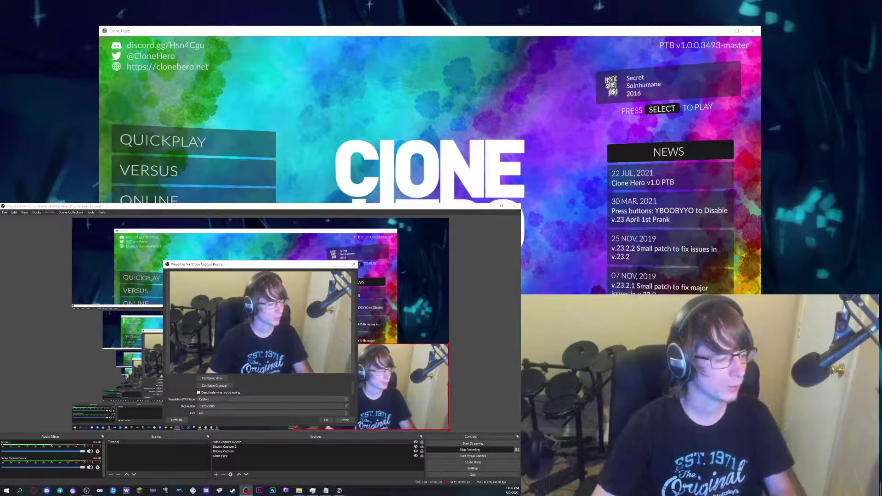
{"action": "scroll", "coordinate": [230, 399], "scroll_direction": "down", "scroll_amount": 1}
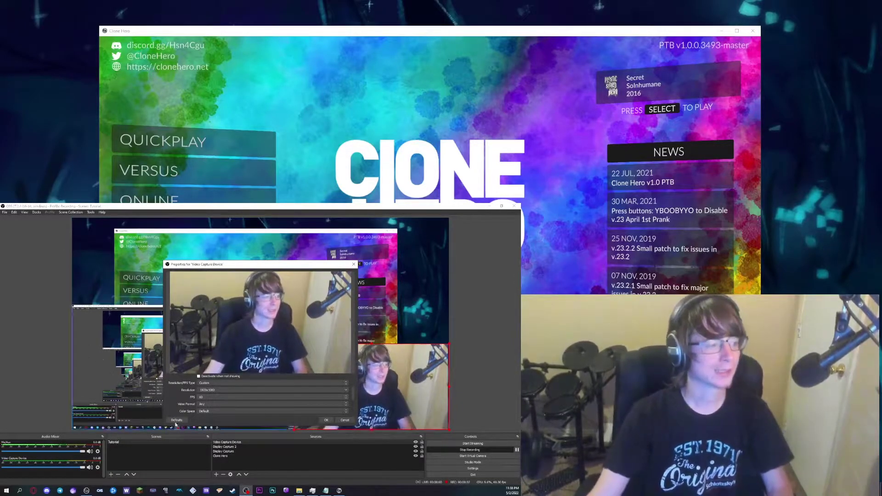
{"action": "scroll", "coordinate": [195, 396], "scroll_direction": "up", "scroll_amount": 5}
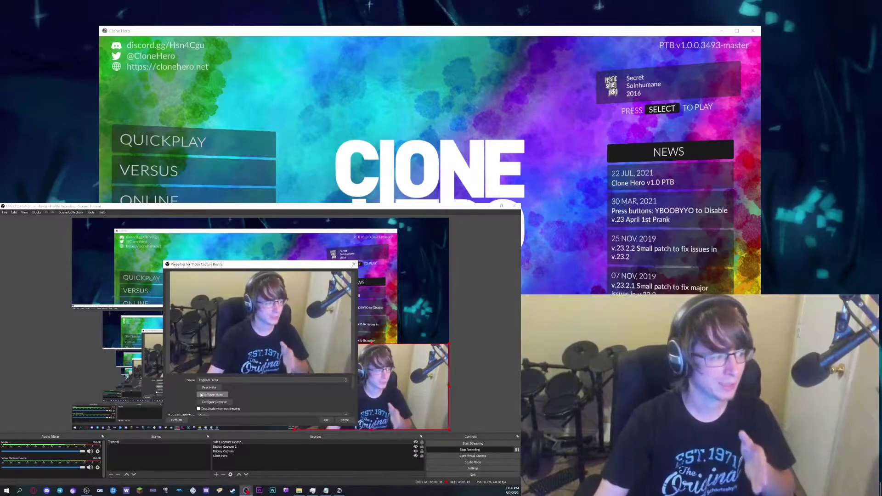
Step: Review the webcam's camera control settings, then apply the Video Capture Device properties
{"action": "left_click", "coordinate": [201, 395]}
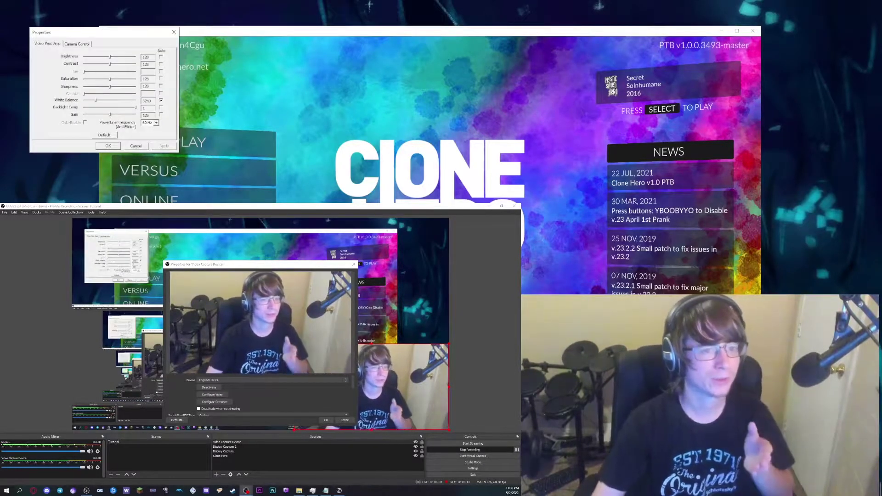
{"action": "left_click", "coordinate": [77, 44]}
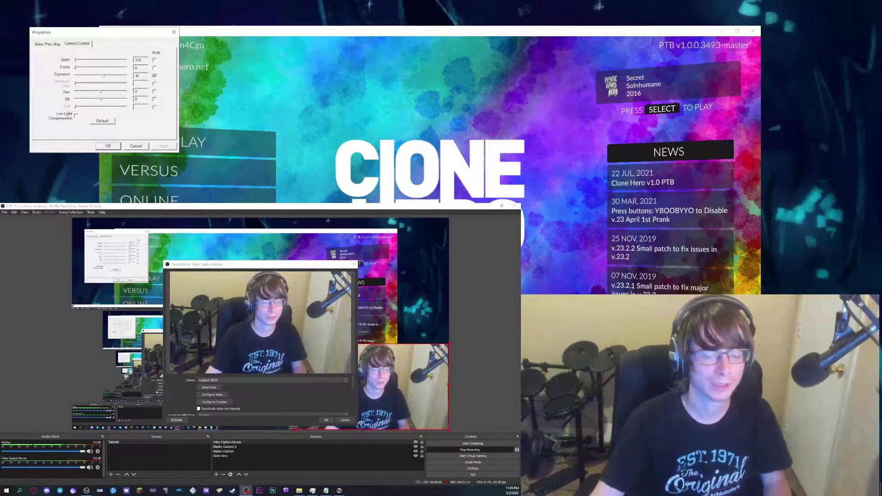
{"action": "key", "text": "Return"}
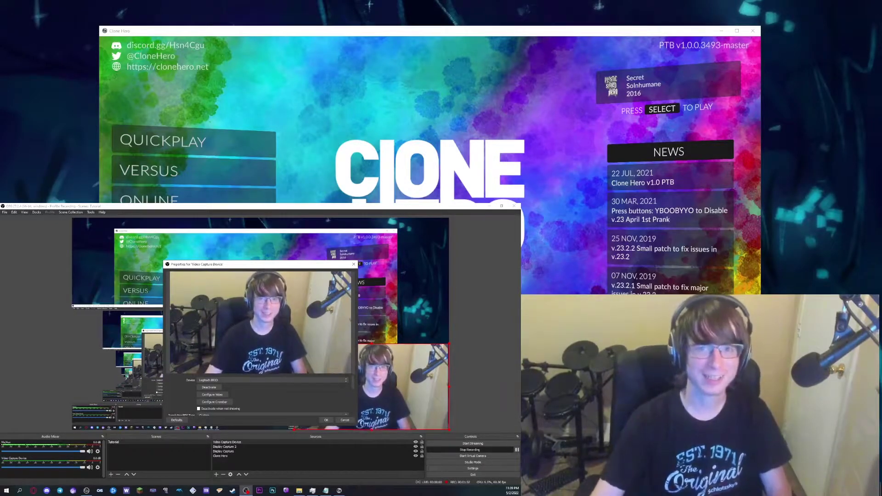
{"action": "left_click", "coordinate": [326, 420]}
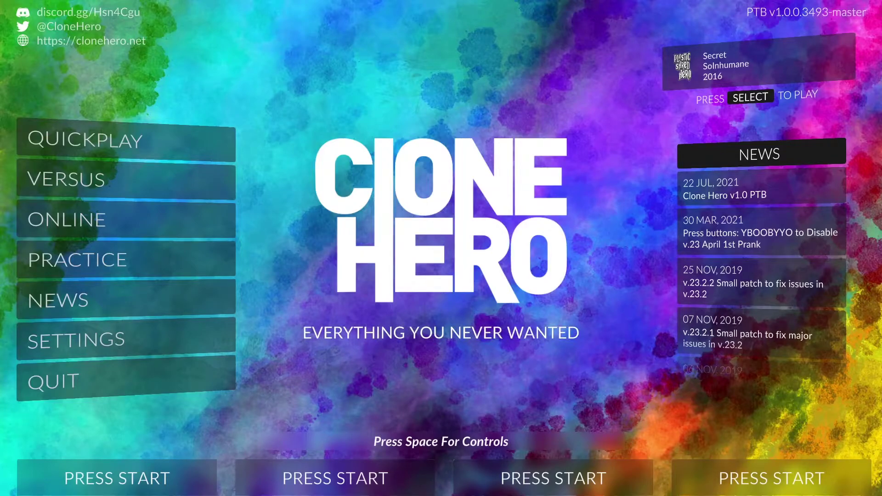
Step: Sign player one into the second profile and continue to Quickplay
{"action": "key", "text": "Return"}
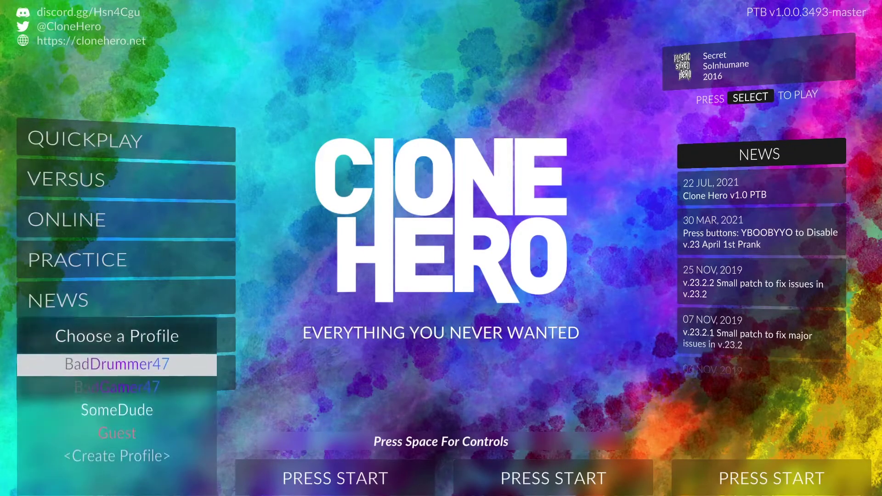
{"action": "key", "text": "Down"}
{"action": "key", "text": "Return"}
{"action": "key", "text": "Return"}
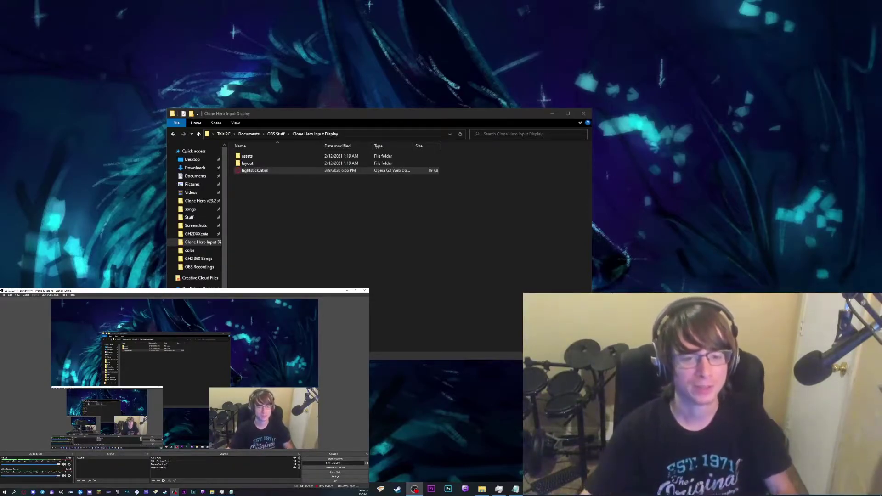
Step: Open fightstick.html from the Clone Hero Input Display folder in Opera GX
{"action": "key", "text": "Return"}
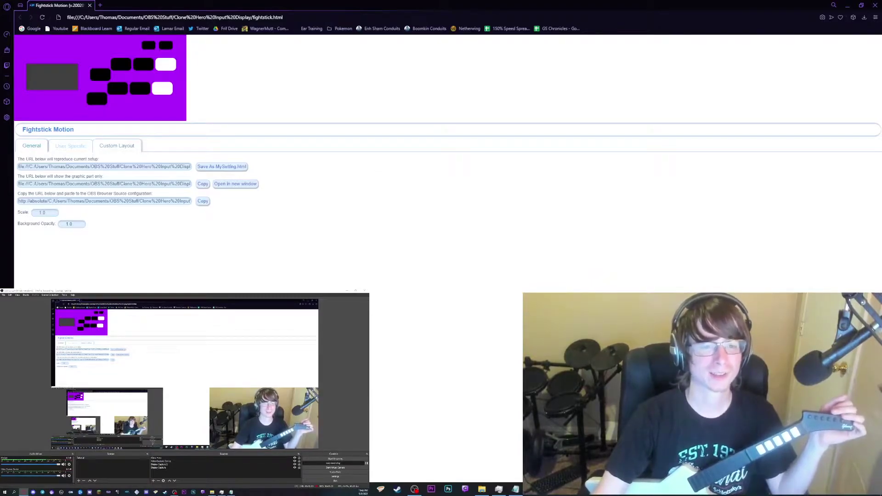
Step: Enable Custom Layout and load layout.sav from the layout/color folder
{"action": "left_click", "coordinate": [117, 146]}
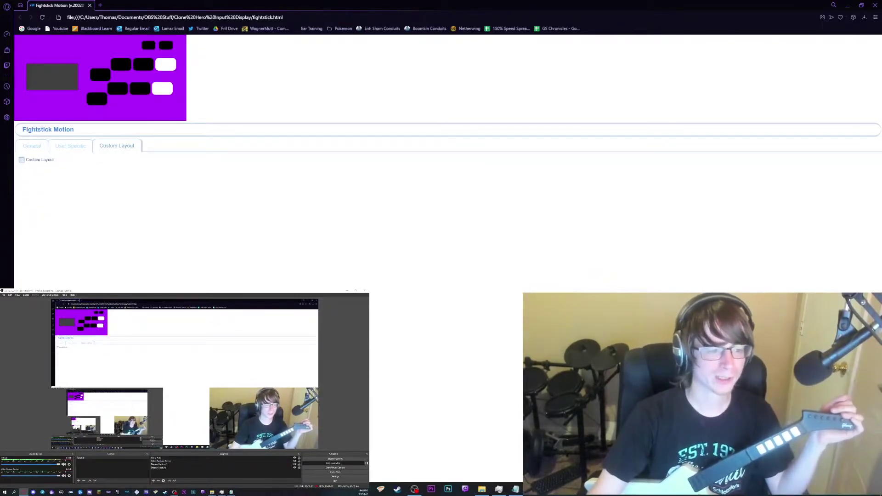
{"action": "left_click", "coordinate": [22, 160]}
{"action": "left_click", "coordinate": [28, 176]}
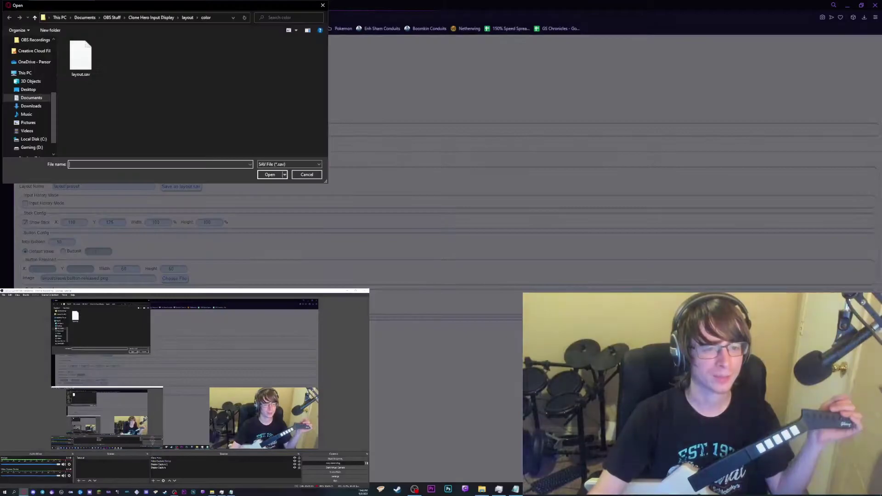
{"action": "left_click_drag", "start_coordinate": [126, 5], "coordinate": [248, 91]}
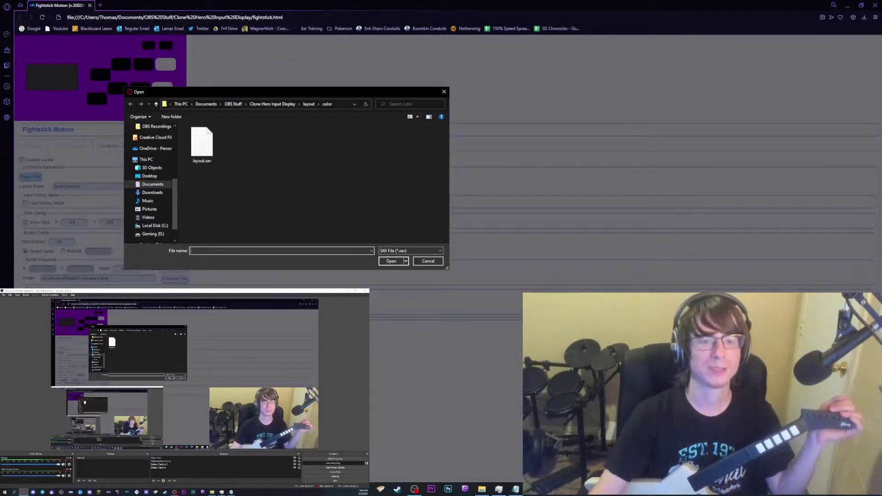
{"action": "left_click", "coordinate": [272, 104]}
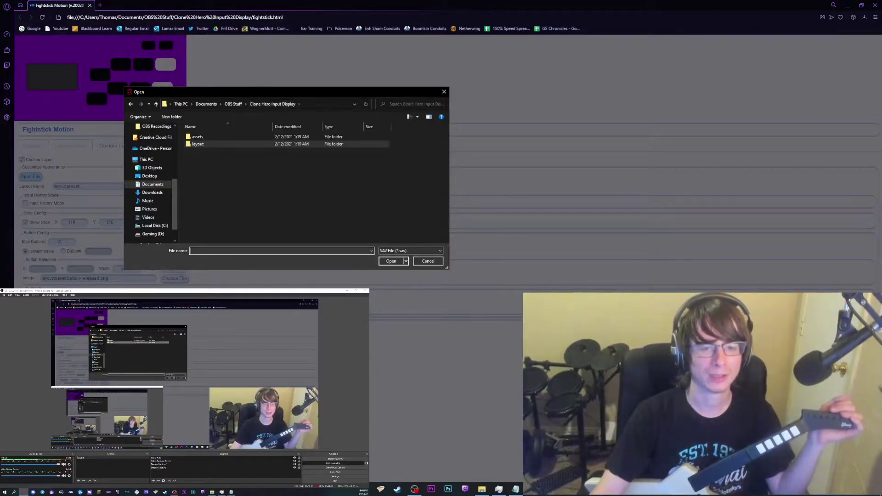
{"action": "left_click", "coordinate": [197, 144]}
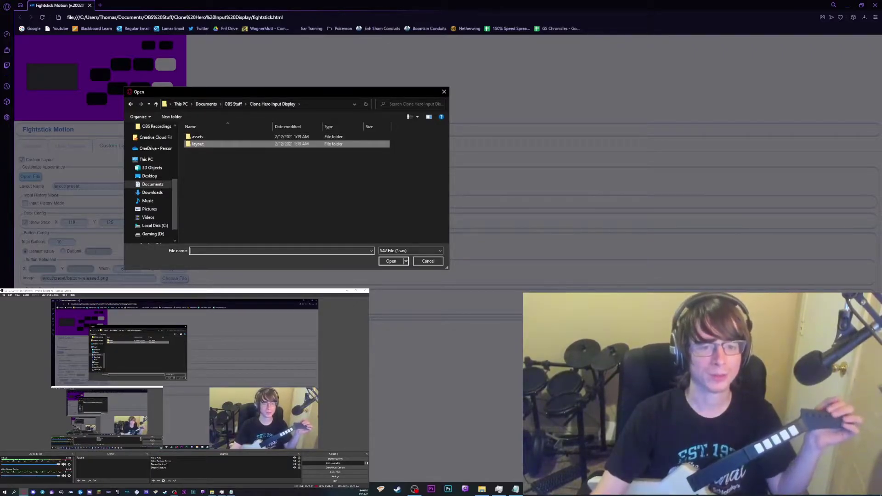
{"action": "double_click", "coordinate": [198, 144]}
{"action": "double_click", "coordinate": [197, 144]}
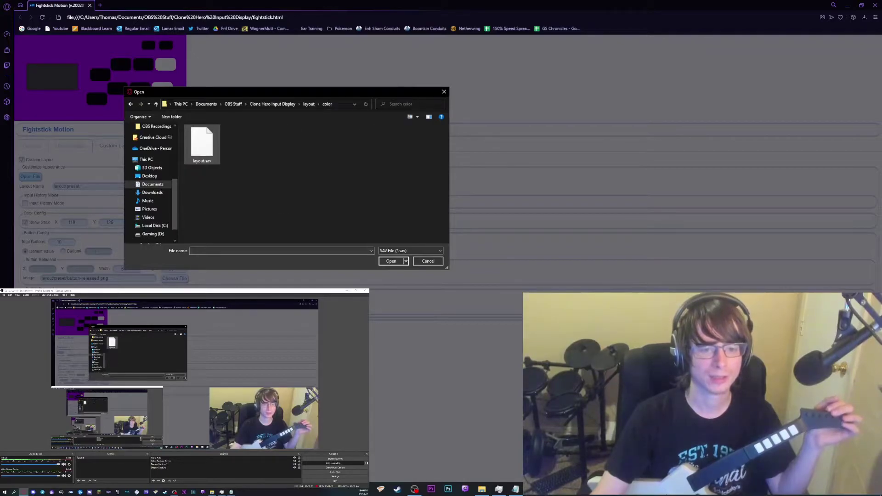
{"action": "double_click", "coordinate": [201, 143]}
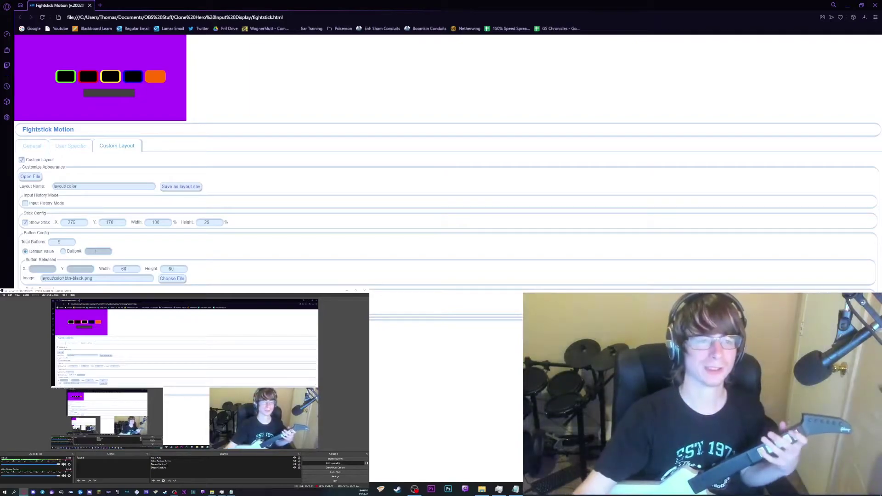
Step: Inspect the orange button's settings, then close Opera GX and reopen fightstick.html
{"action": "left_click", "coordinate": [155, 76]}
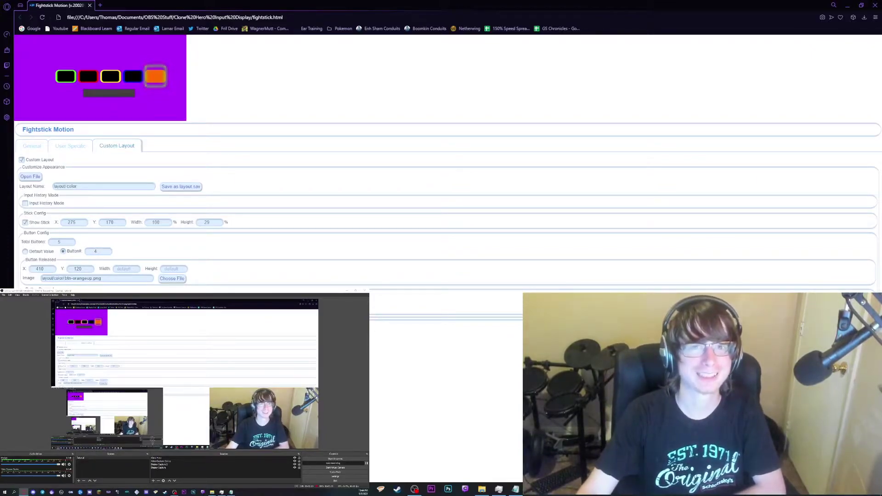
{"action": "key", "text": "alt+F4"}
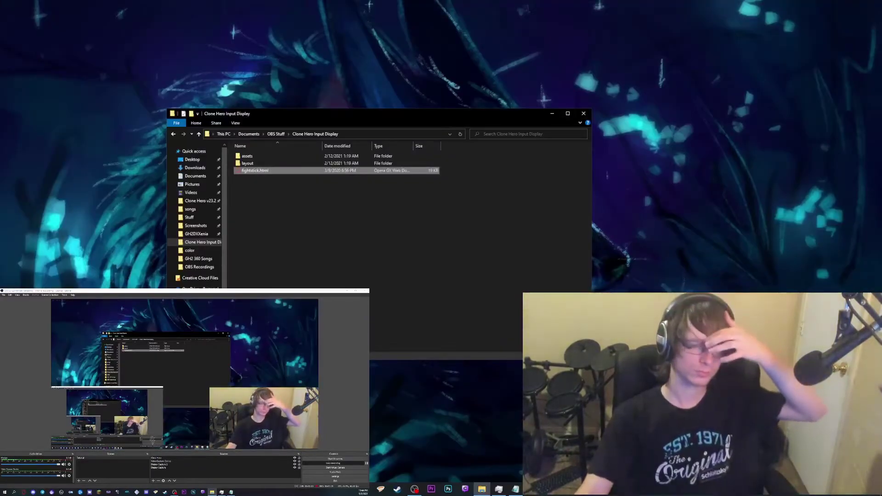
{"action": "key", "text": "Return"}
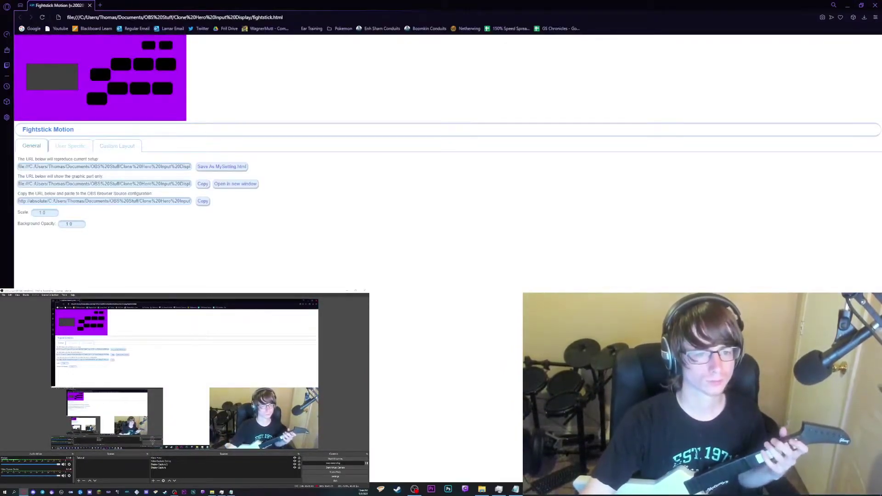
Step: Turn Custom Layout back on and reload the layout/color layout.sav preset
{"action": "left_click", "coordinate": [117, 145]}
{"action": "left_click", "coordinate": [22, 159]}
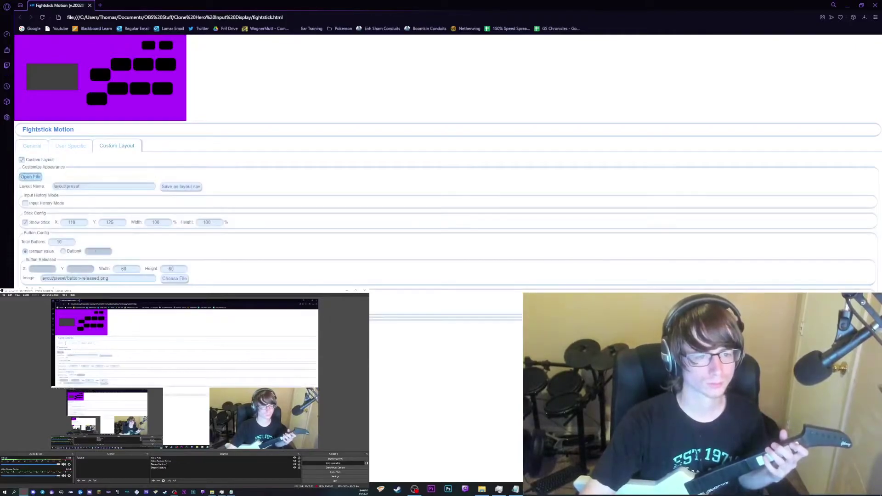
{"action": "left_click", "coordinate": [30, 176]}
{"action": "left_click", "coordinate": [201, 142]}
{"action": "left_click", "coordinate": [393, 256]}
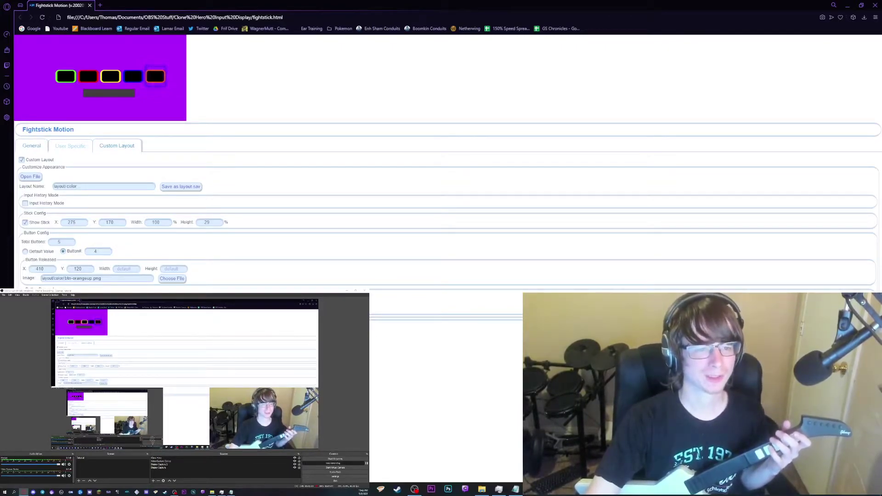
Step: Set the input display's Background Opacity to 0 and copy its OBS Browser Source URL
{"action": "left_click", "coordinate": [32, 146]}
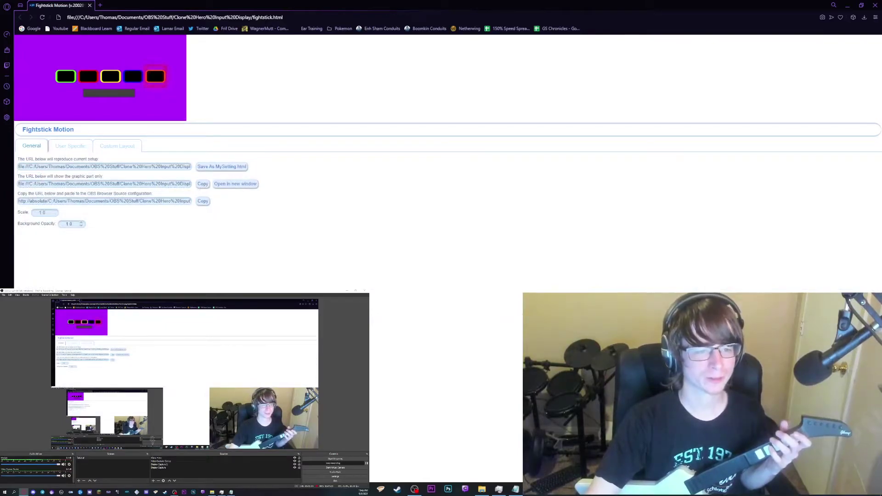
{"action": "type", "text": "0"}
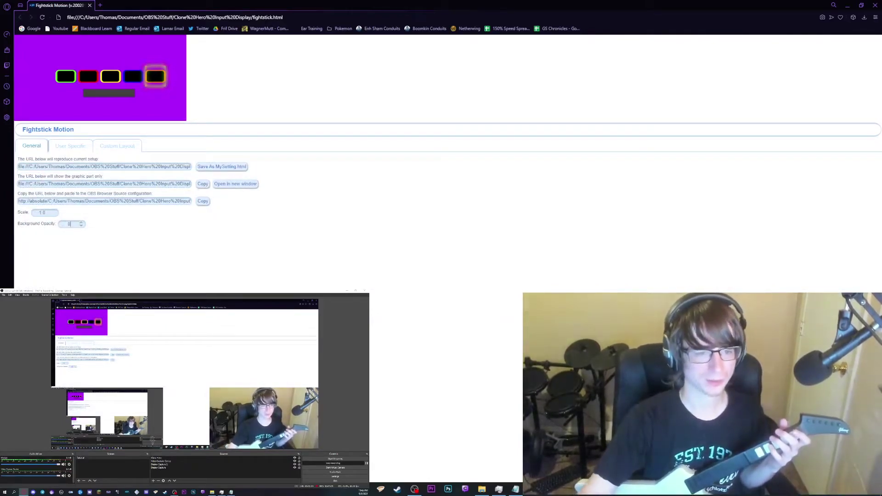
{"action": "left_click", "coordinate": [202, 201]}
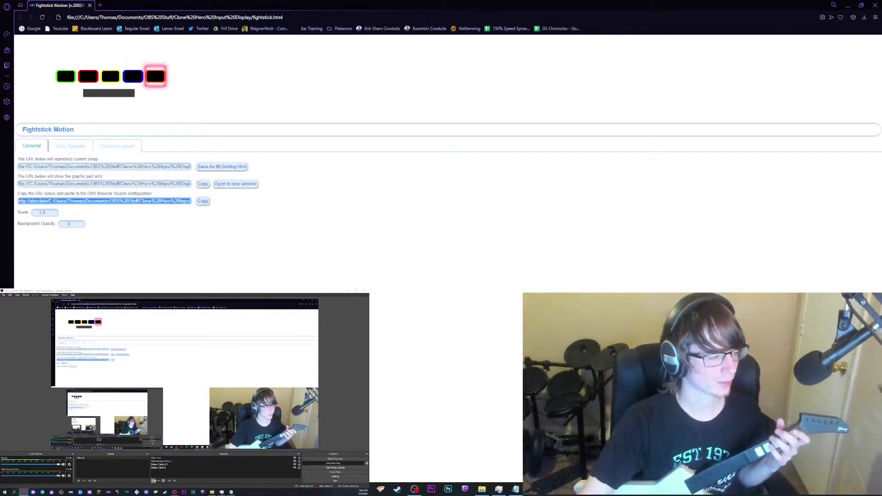
Step: Add a browser source named 'Inputne Hero Display' using the copied fightstick input display URL
{"action": "left_click", "coordinate": [154, 481]}
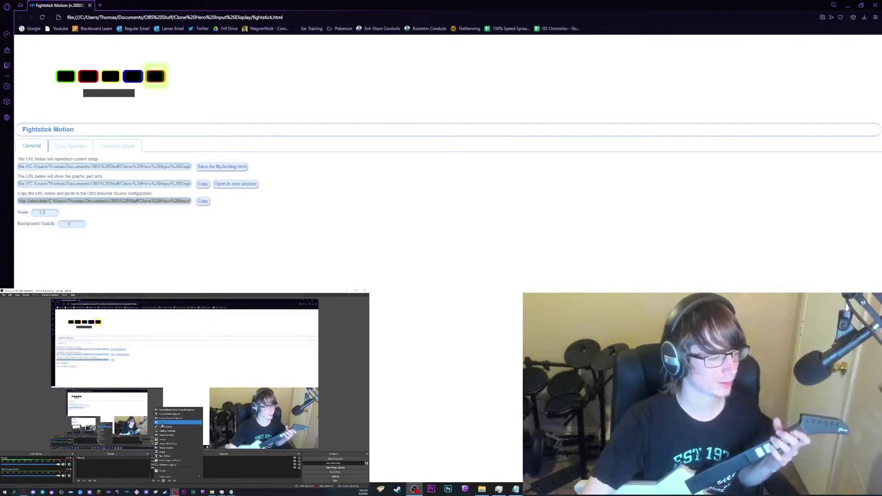
{"action": "left_click", "coordinate": [170, 422]}
{"action": "type", "text": "Input"}
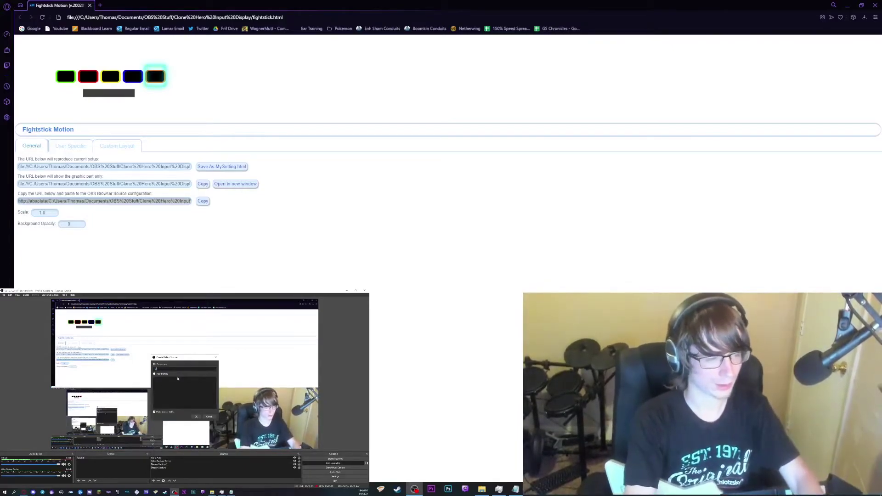
{"action": "type", "text": "ne Hero In"}
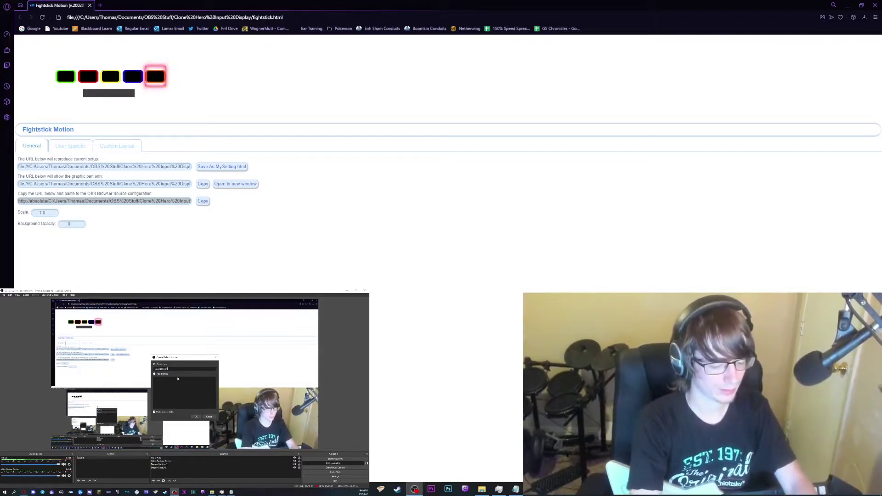
{"action": "type", "text": " Display"}
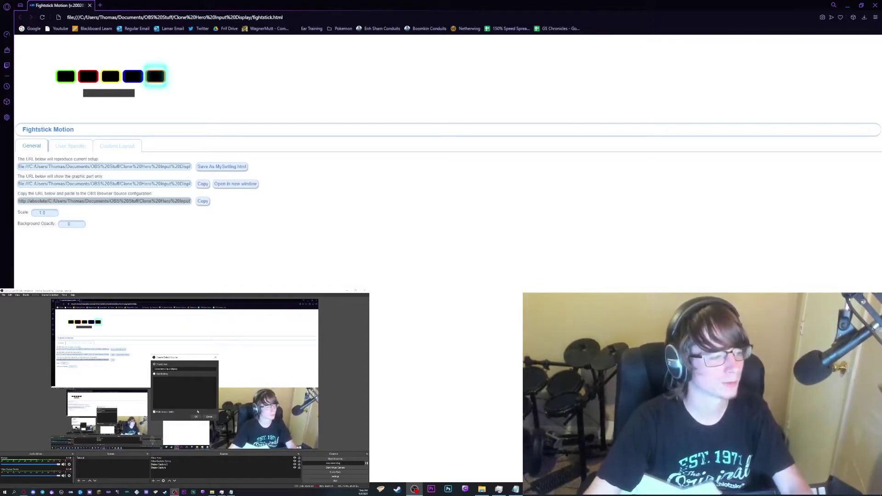
{"action": "key", "text": "Return"}
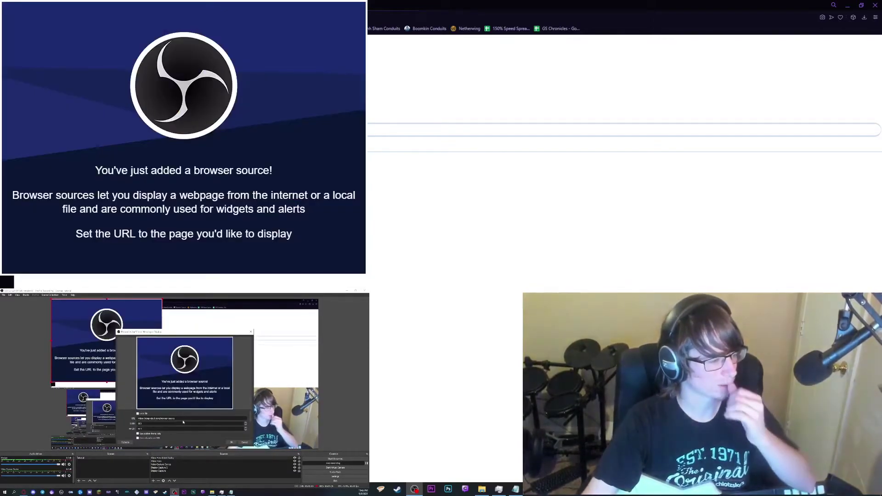
{"action": "triple_click", "coordinate": [152, 419]}
{"action": "key", "text": "ctrl+v"}
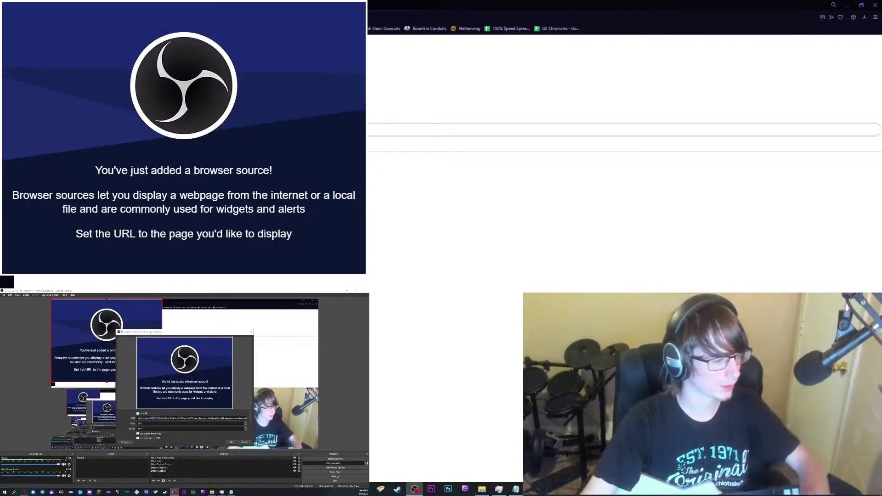
{"action": "key", "text": "Return"}
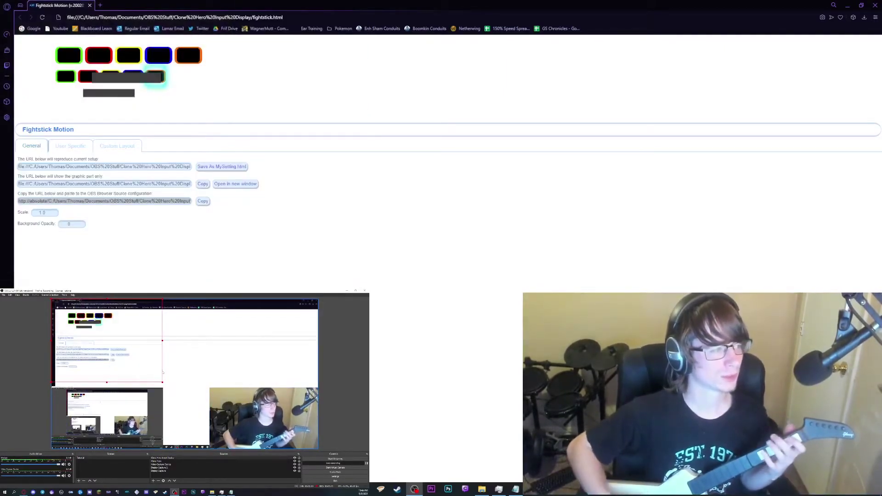
Step: Drag the input display overlay toward the centre of the scene
{"action": "left_click_drag", "start_coordinate": [163, 372], "coordinate": [311, 424]}
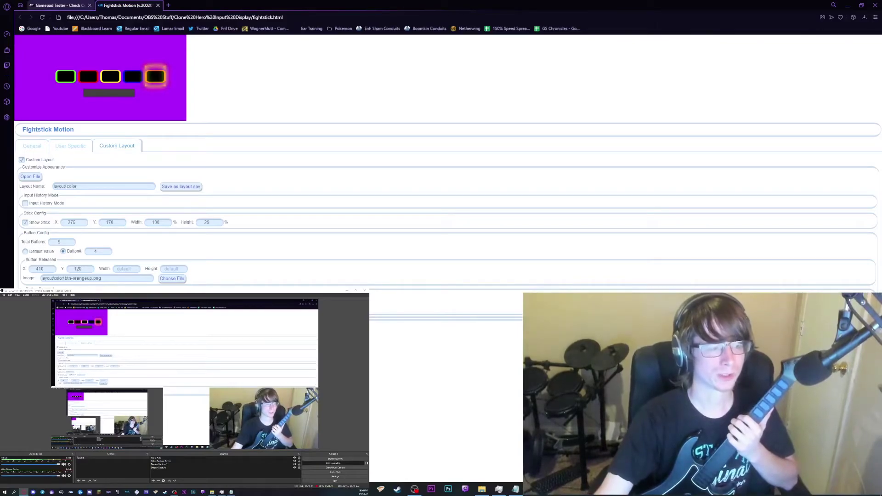
Step: Read the Ardwiino controller's AXIS 9 value (1.28571) on Gamepad Tester, then return to Fightstick Motion
{"action": "left_click", "coordinate": [57, 6]}
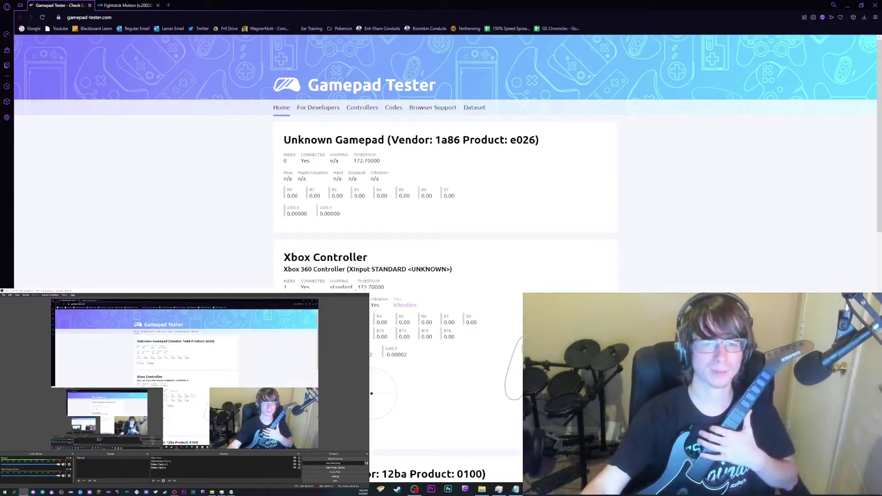
{"action": "scroll", "coordinate": [446, 161], "scroll_direction": "down", "scroll_amount": 5}
{"action": "scroll", "coordinate": [445, 161], "scroll_direction": "up", "scroll_amount": 5}
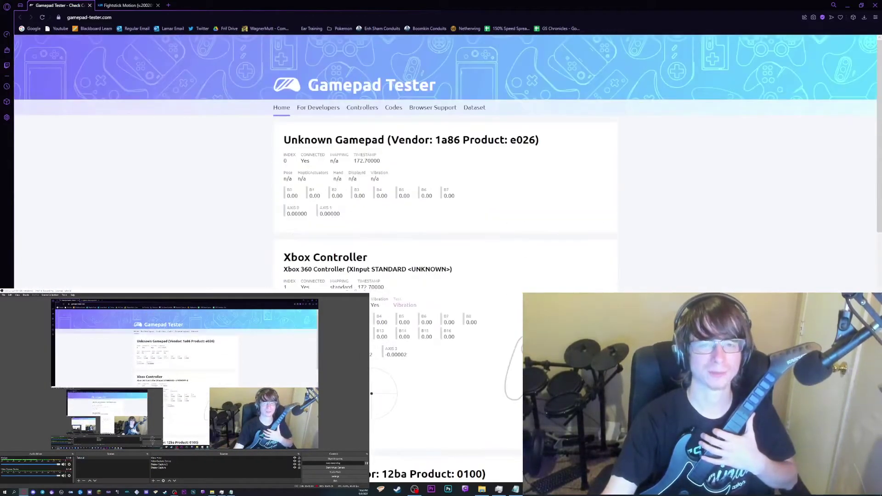
{"action": "scroll", "coordinate": [446, 161], "scroll_direction": "down", "scroll_amount": 10}
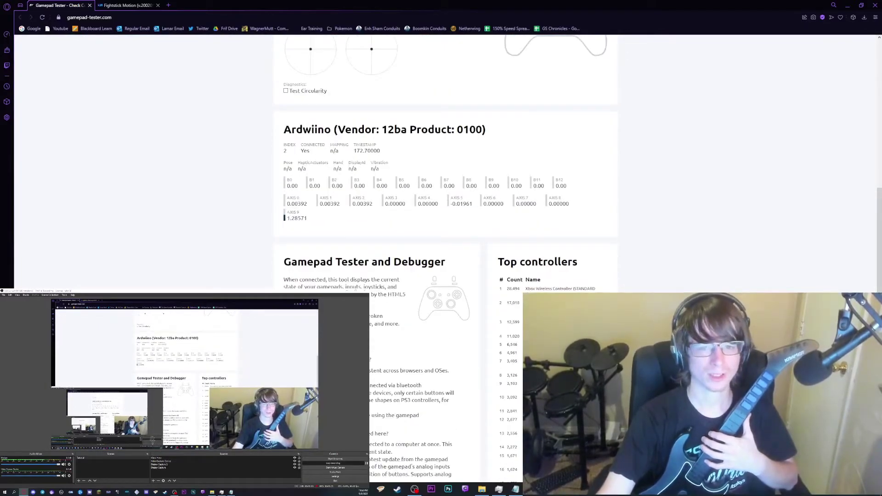
{"action": "mouse_move", "coordinate": [283, 129]}
{"action": "left_mouse_down"}
{"action": "mouse_move", "coordinate": [483, 129]}
{"action": "mouse_move", "coordinate": [284, 129]}
{"action": "left_mouse_up"}
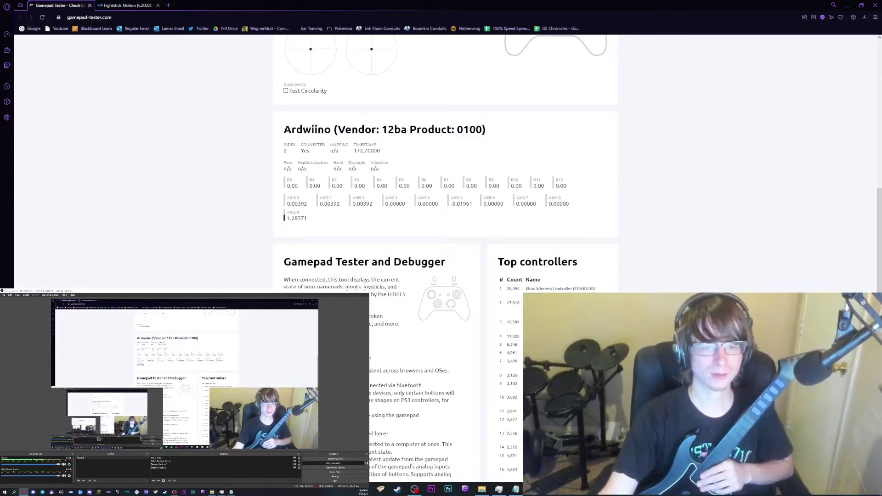
{"action": "left_click_drag", "start_coordinate": [301, 203], "coordinate": [306, 218]}
{"action": "left_click", "coordinate": [307, 219]}
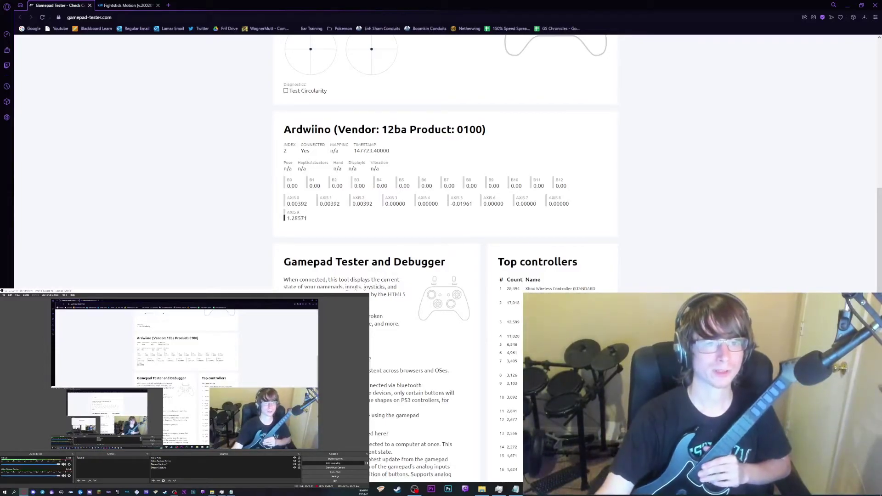
{"action": "key", "text": "ctrl+Tab"}
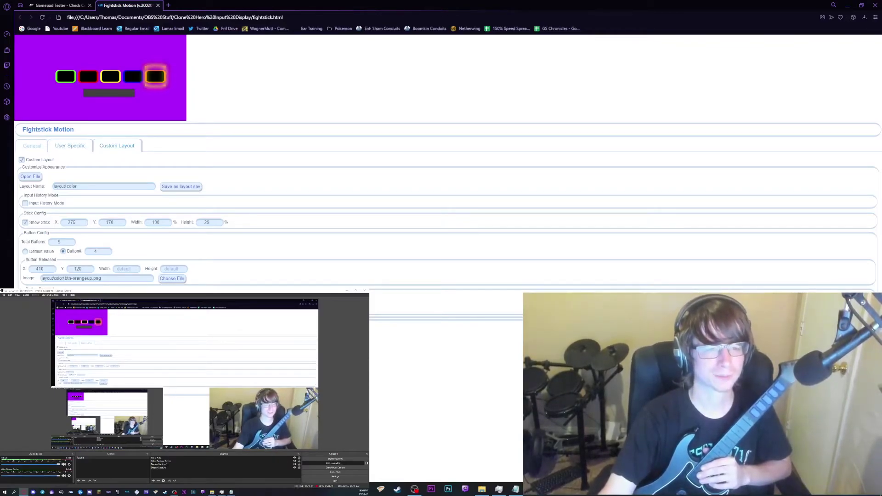
Step: Turn on User Specific stick mapping and start filling the Neutral row's axis fields
{"action": "left_click", "coordinate": [70, 145]}
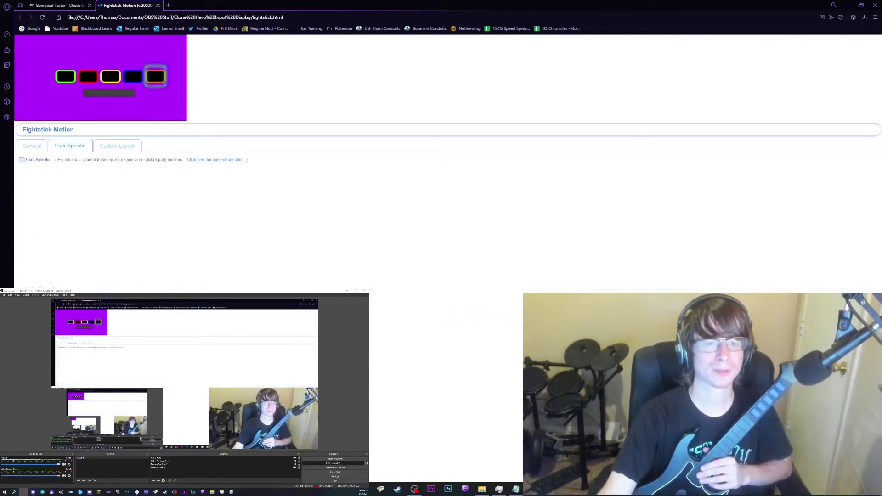
{"action": "left_click", "coordinate": [22, 159]}
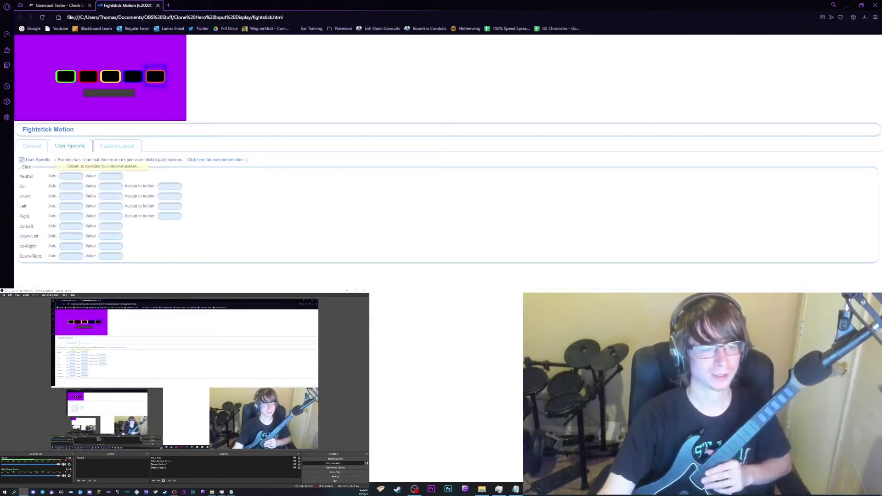
{"action": "triple_click", "coordinate": [38, 160]}
{"action": "double_click", "coordinate": [22, 186]}
{"action": "double_click", "coordinate": [24, 196]}
{"action": "left_click", "coordinate": [72, 176]}
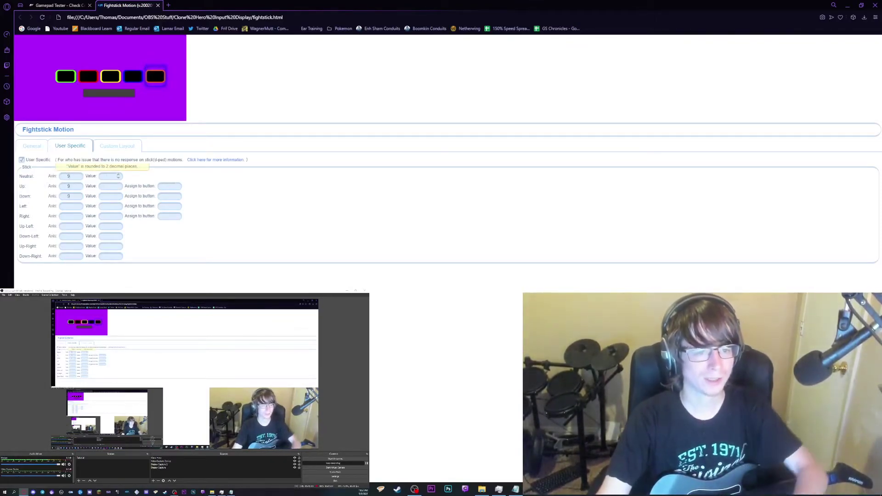
Step: Check Gamepad Tester's axis readings while strumming and enter the values 8 and 14
{"action": "key", "text": "ctrl+shift+Tab"}
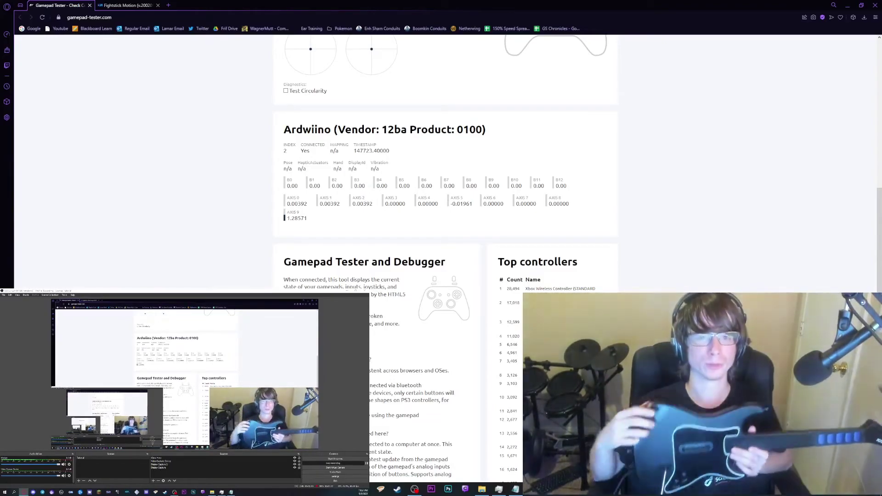
{"action": "key", "text": "ctrl+Tab"}
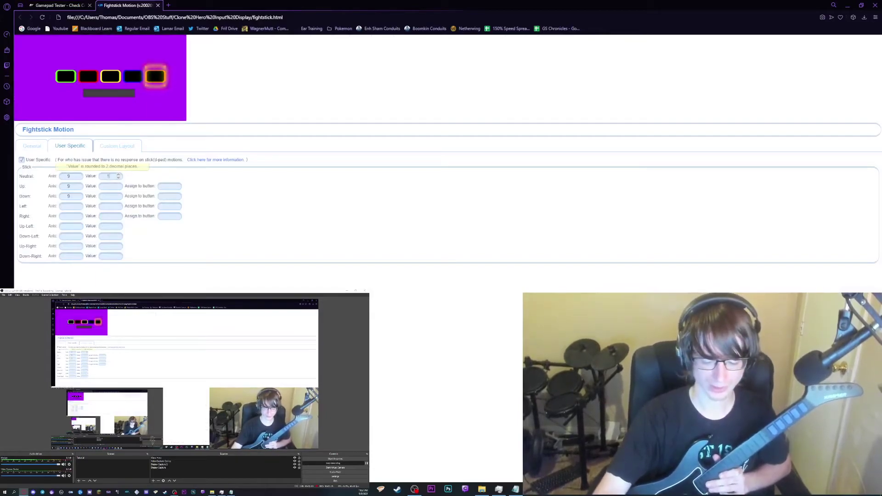
{"action": "type", "text": "8"}
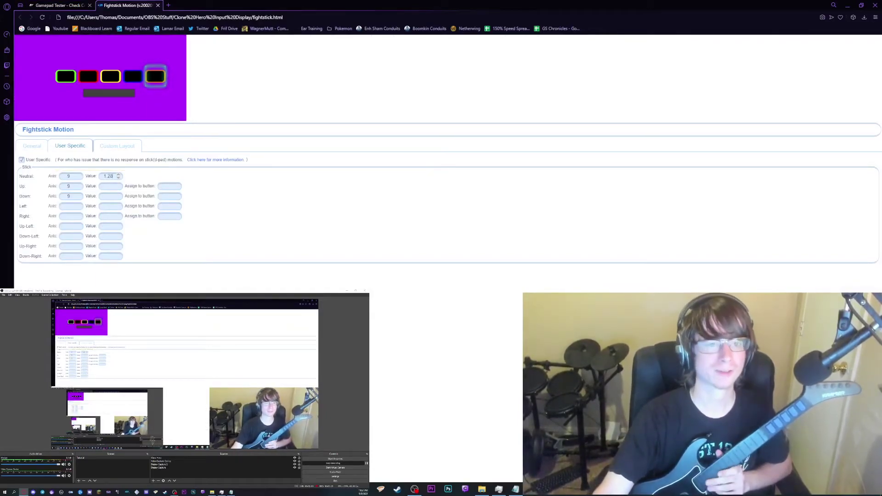
{"action": "left_click", "coordinate": [58, 5]}
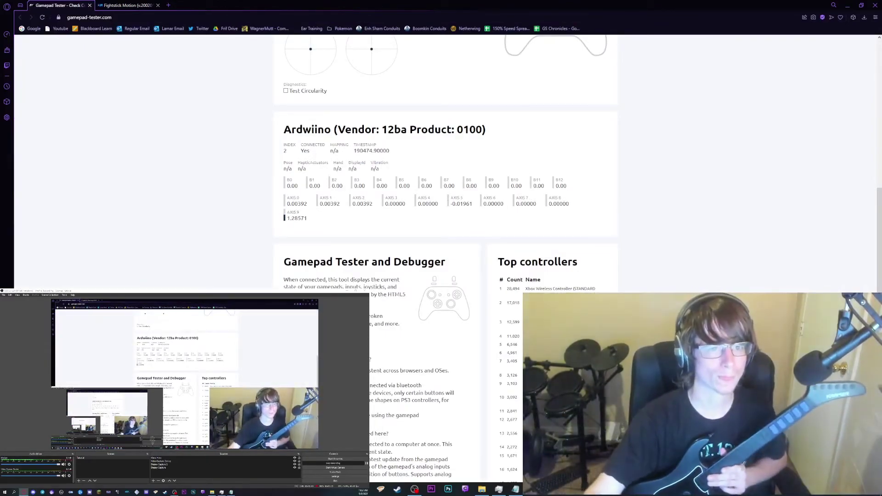
{"action": "left_click", "coordinate": [126, 5]}
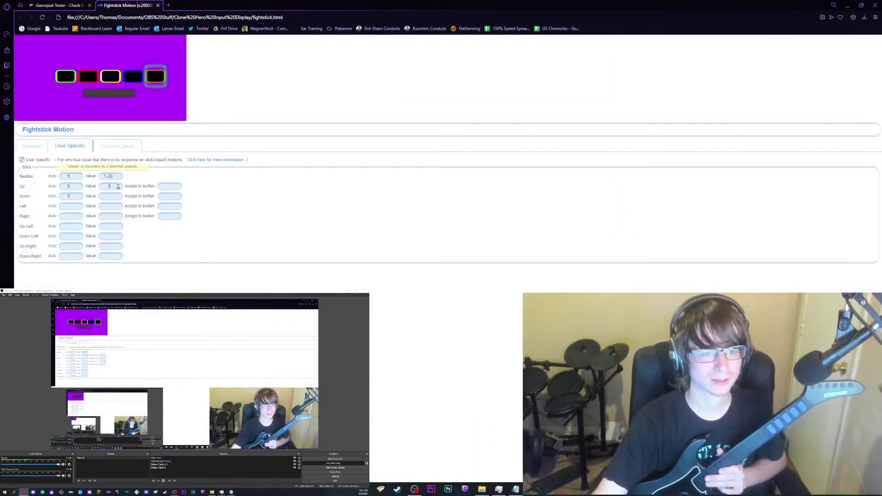
{"action": "key", "text": "ctrl+Tab"}
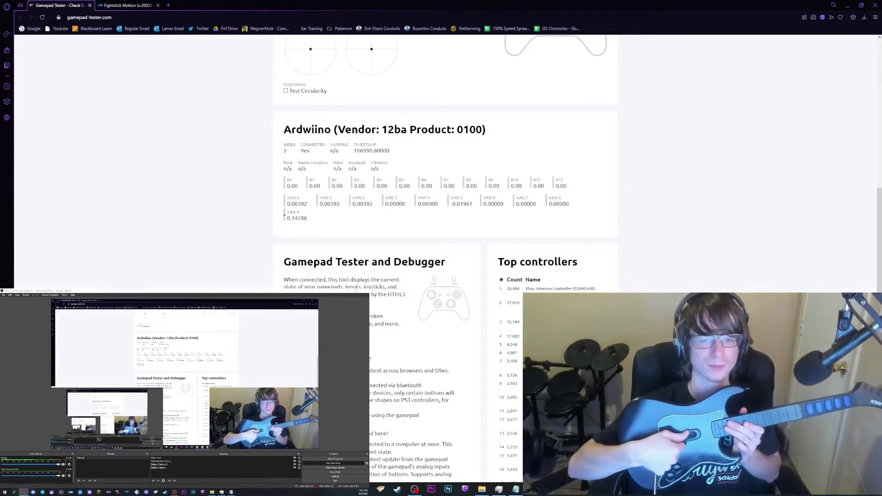
{"action": "key", "text": "ctrl+Tab"}
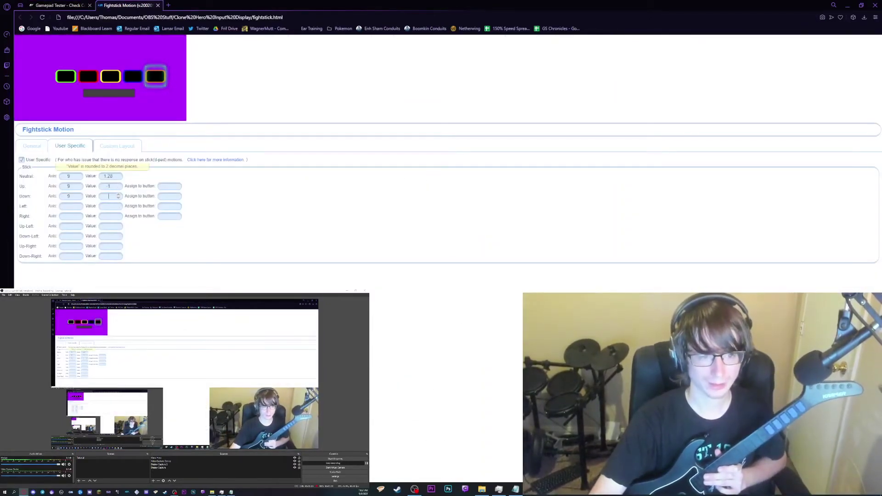
{"action": "type", "text": "14"}
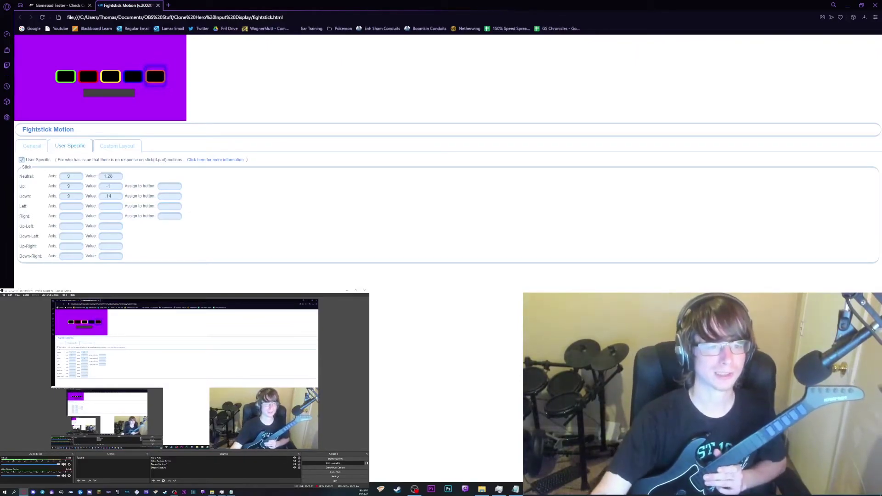
{"action": "left_click", "coordinate": [32, 146]}
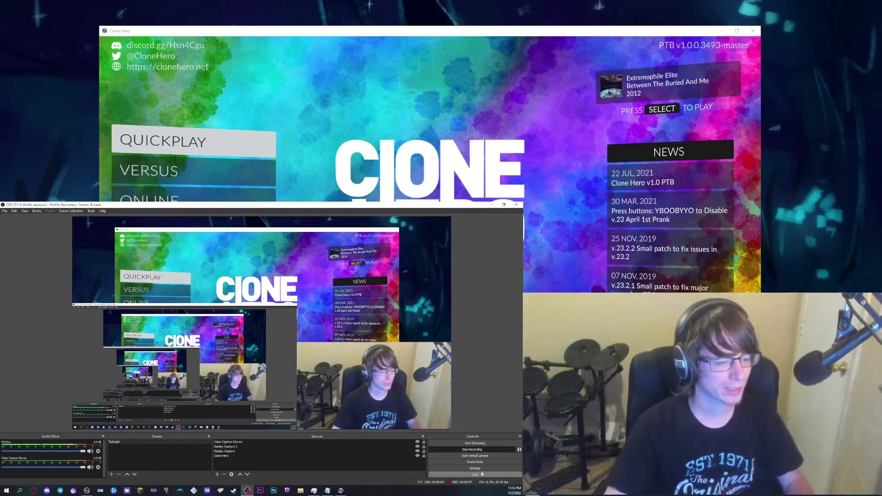
Step: Review the audio page of the OBS settings
{"action": "left_click", "coordinate": [478, 470]}
{"action": "left_click", "coordinate": [146, 295]}
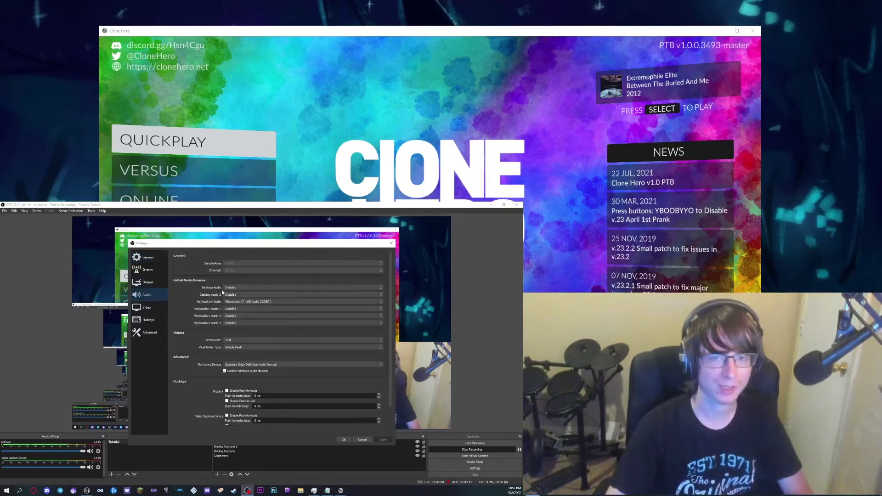
{"action": "left_click", "coordinate": [344, 440]}
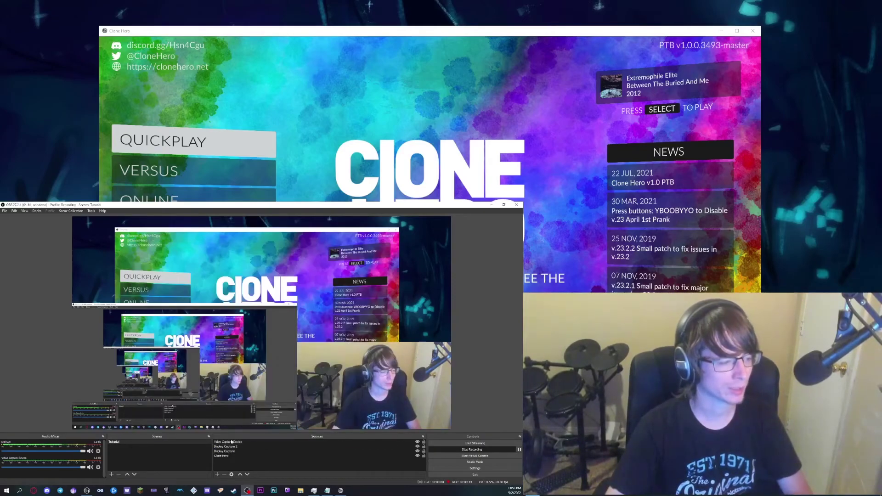
Step: Add an Application Audio Output Capture named 'Clone Hero Audio' capturing Clone Hero.exe
{"action": "left_click", "coordinate": [217, 475]}
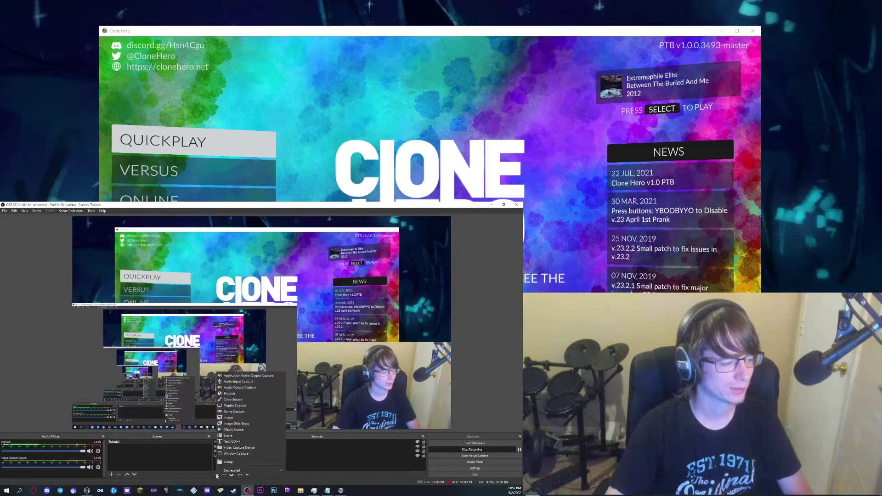
{"action": "left_click", "coordinate": [260, 376]}
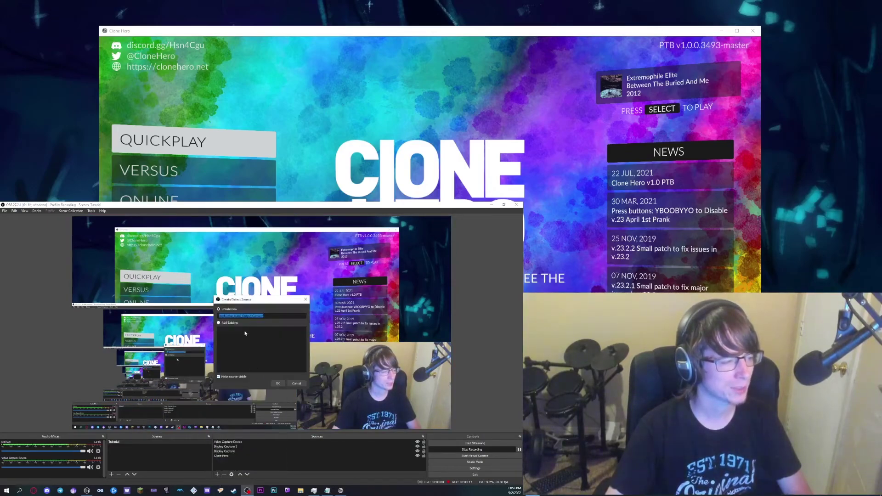
{"action": "type", "text": "Clone Hero"}
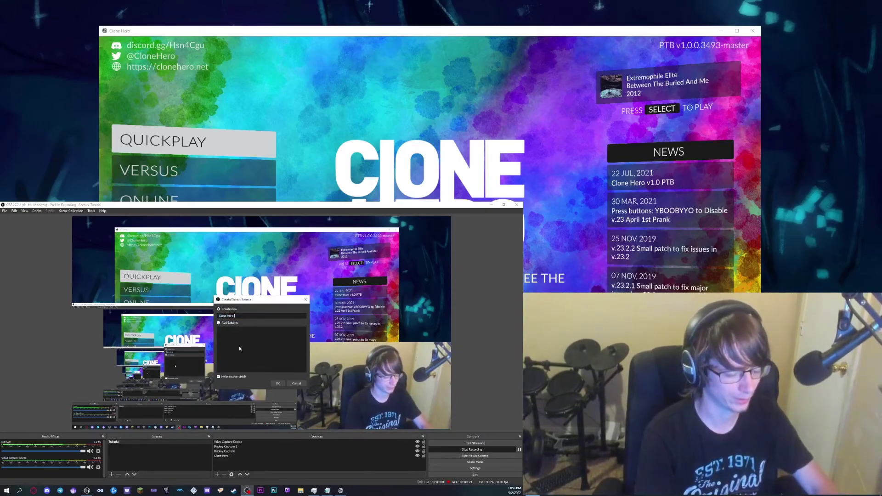
{"action": "type", "text": " Audio"}
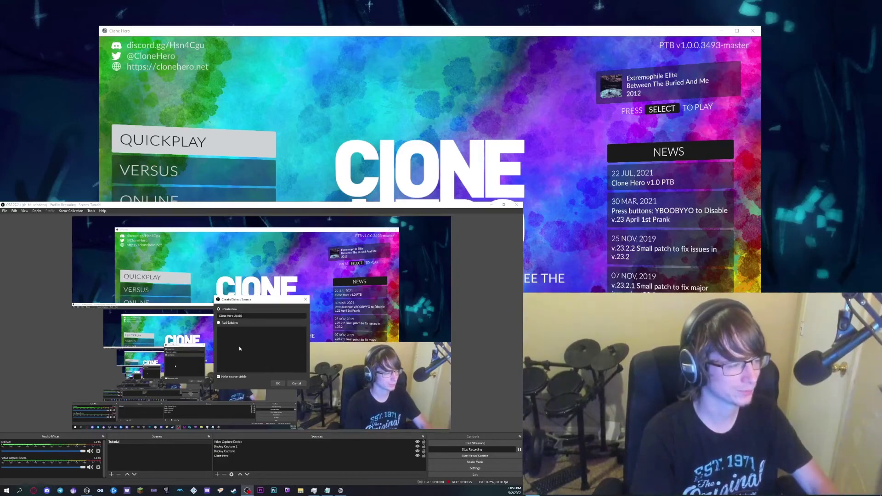
{"action": "key", "text": "Return"}
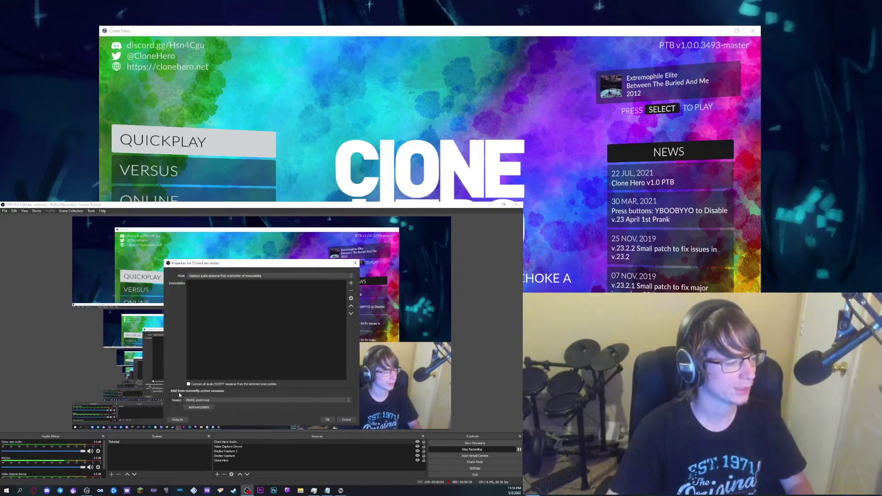
{"action": "left_click", "coordinate": [211, 401]}
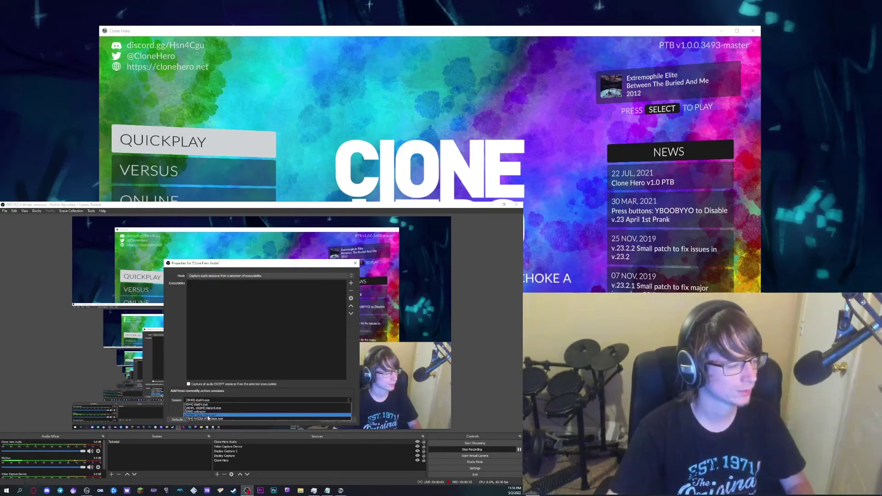
{"action": "left_click", "coordinate": [208, 416]}
{"action": "left_click", "coordinate": [201, 408]}
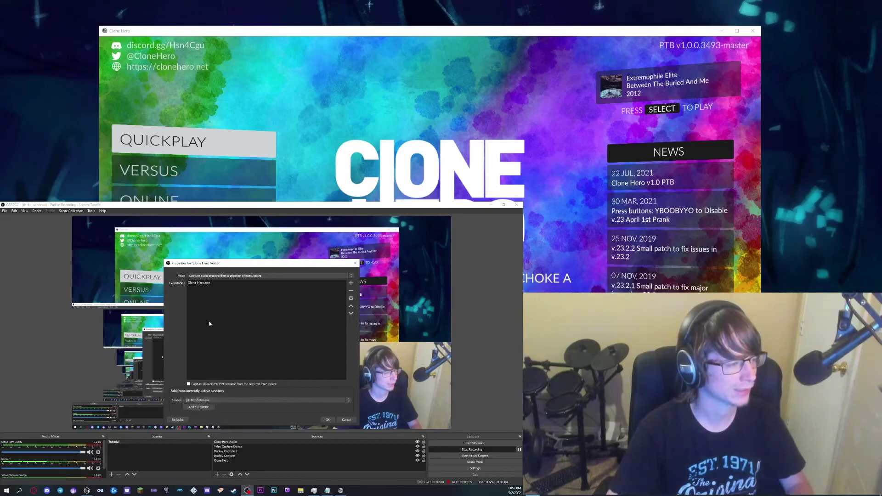
{"action": "left_click", "coordinate": [328, 420]}
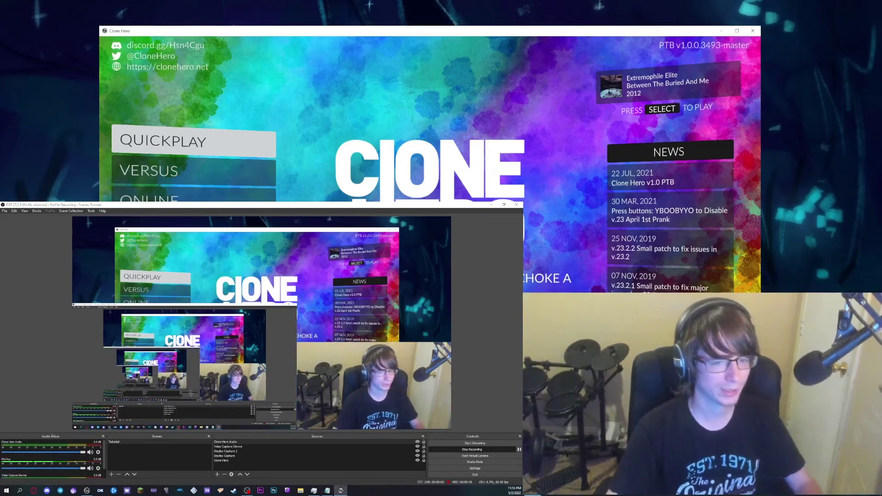
Step: Enter Clone Hero's song list and select the webcam source in the OBS preview
{"action": "key", "text": "Return"}
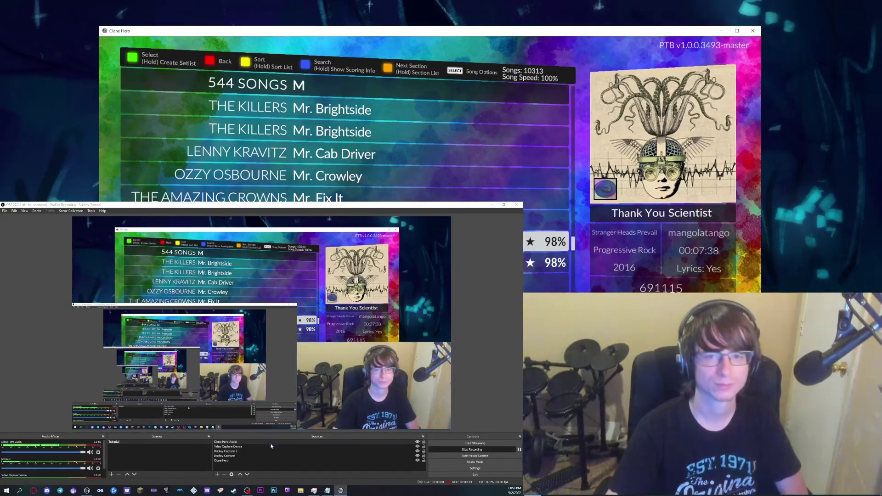
{"action": "left_click", "coordinate": [349, 393]}
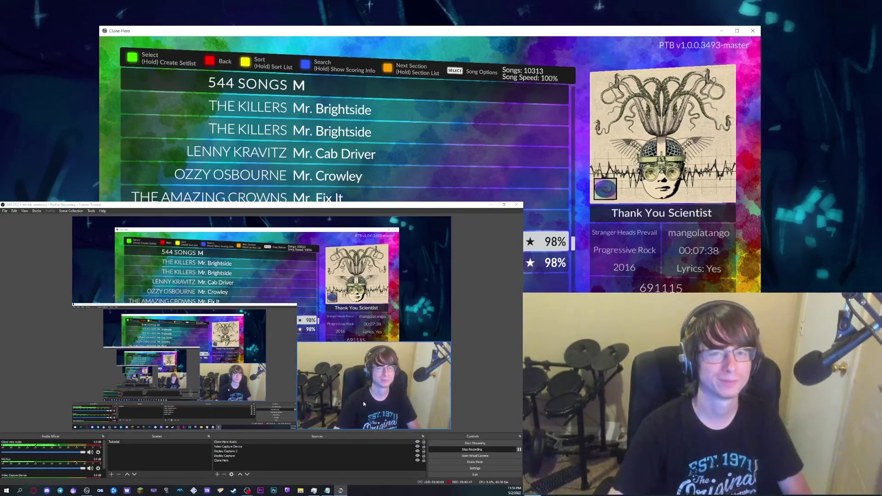